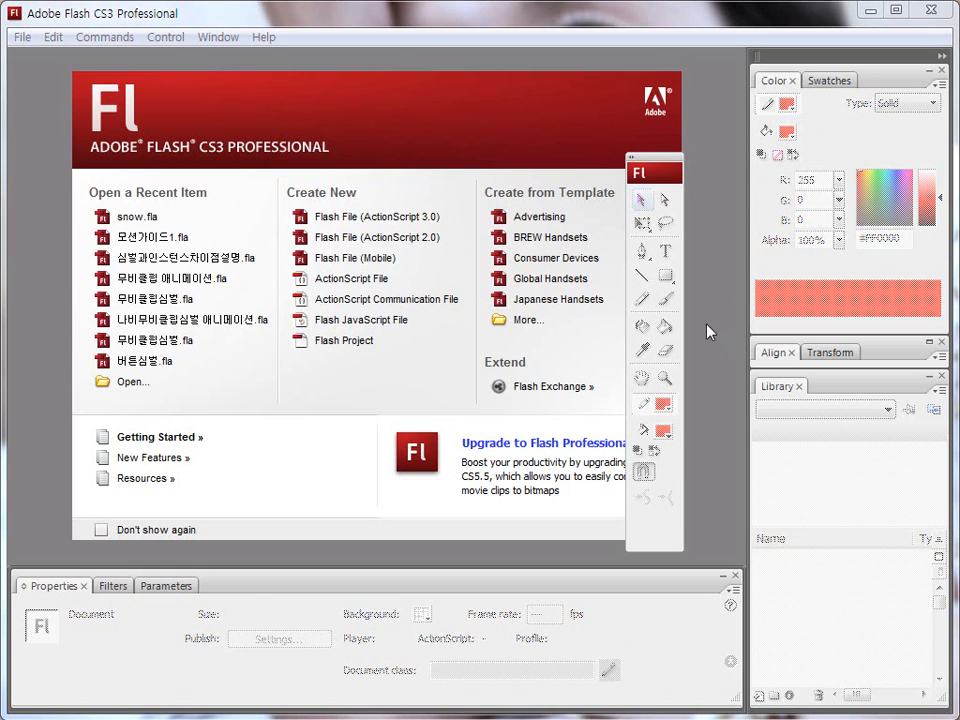
Create a new Flash file based on ActionScript 2.0.
{"action": "left_click", "coordinate": [428, 244]}
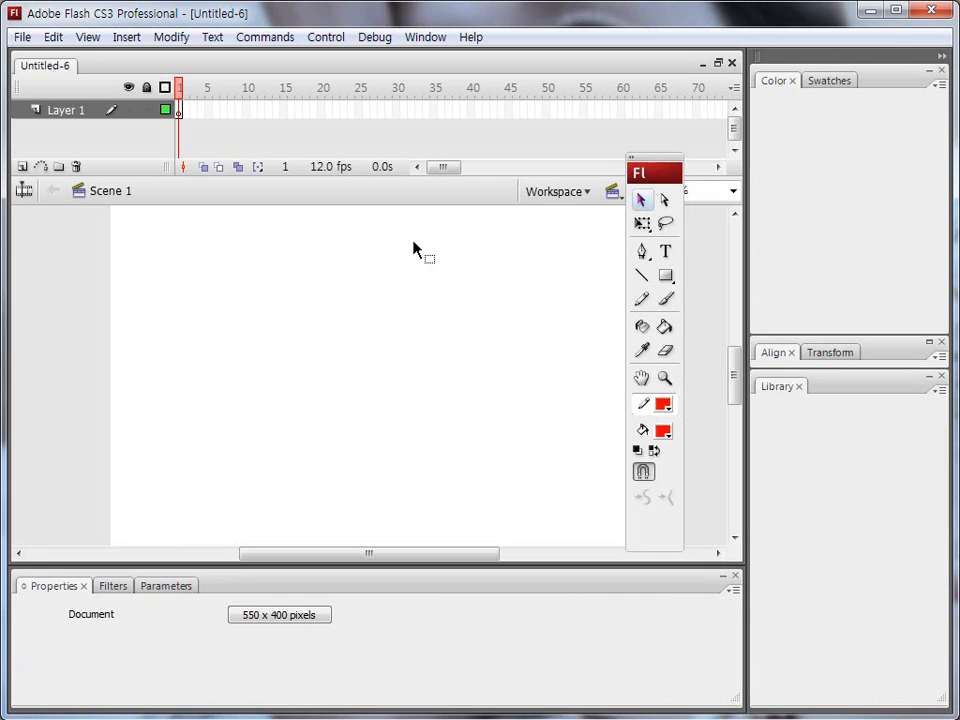
{"action": "left_click", "coordinate": [664, 379]}
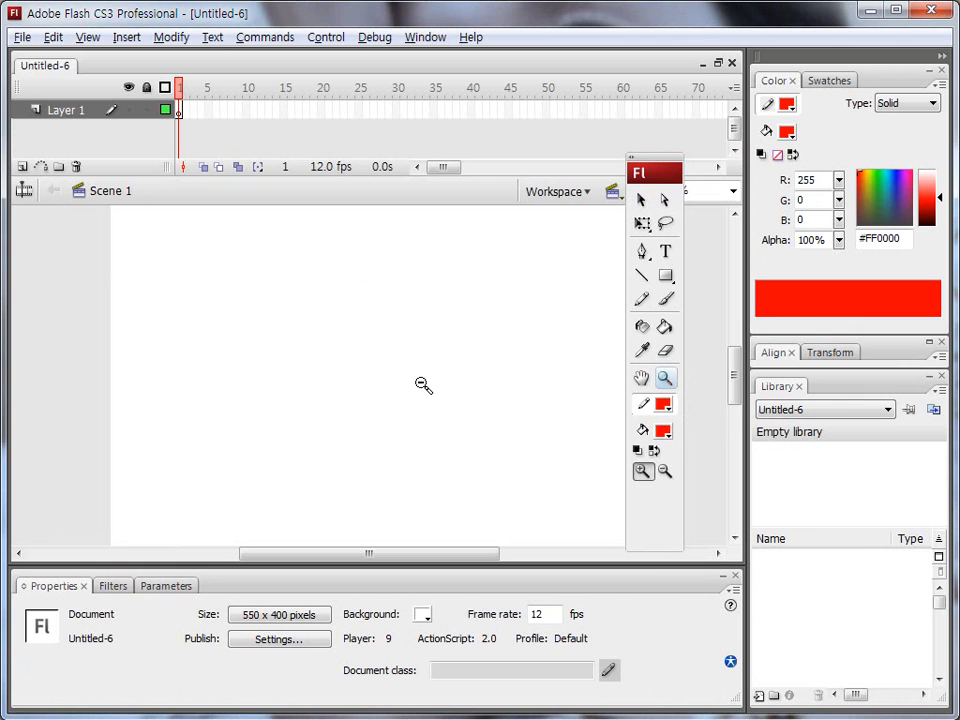
{"action": "left_click", "coordinate": [424, 386], "text": "alt"}
{"action": "left_click", "coordinate": [503, 497]}
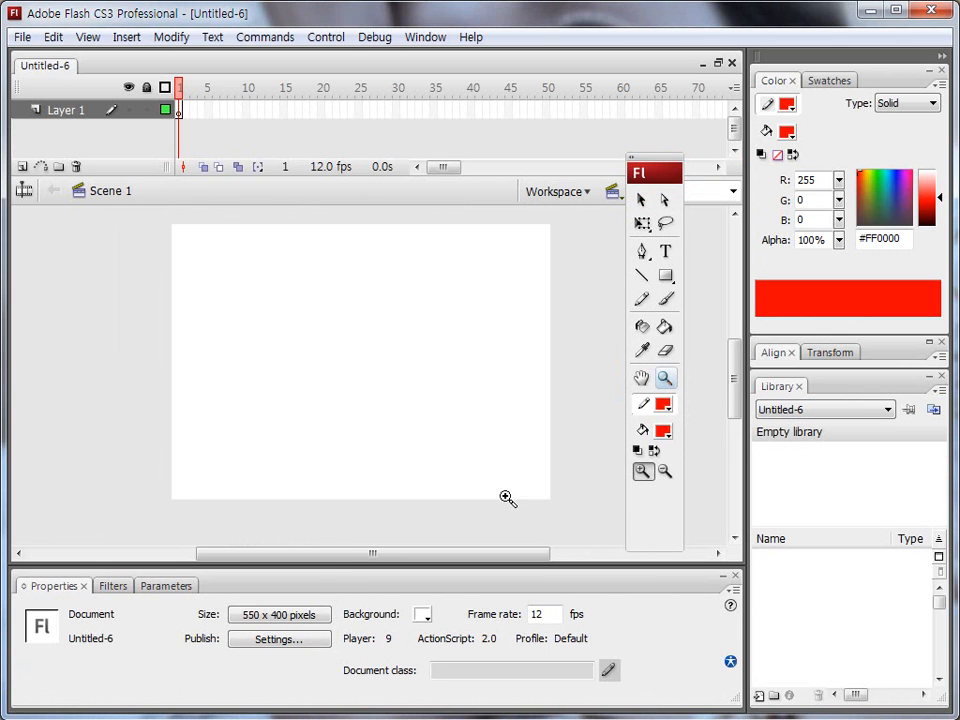
Import only the image model1 from the 10 일차 folder onto the stage, without the rest of the image sequence.
{"action": "left_click", "coordinate": [21, 37]}
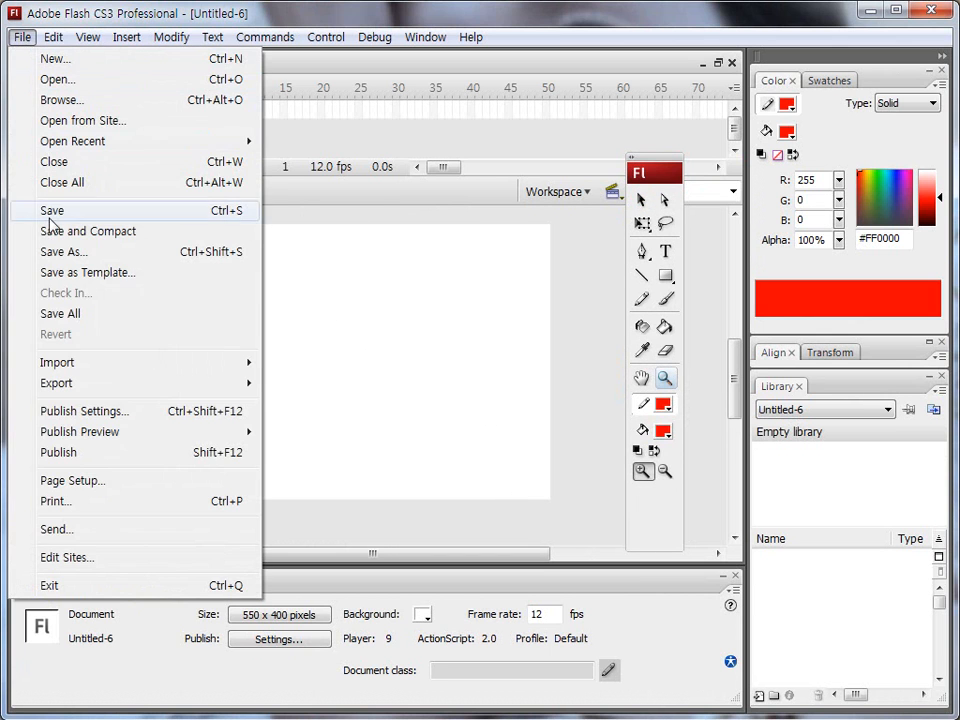
{"action": "mouse_move", "coordinate": [251, 370]}
{"action": "left_click", "coordinate": [298, 363]}
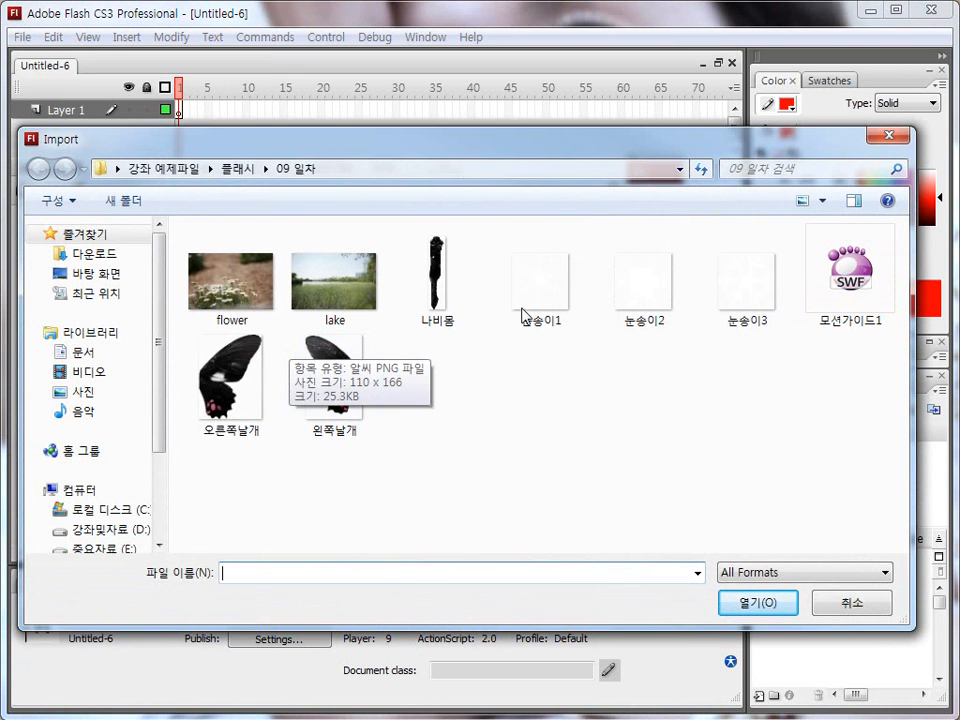
{"action": "left_click", "coordinate": [266, 169]}
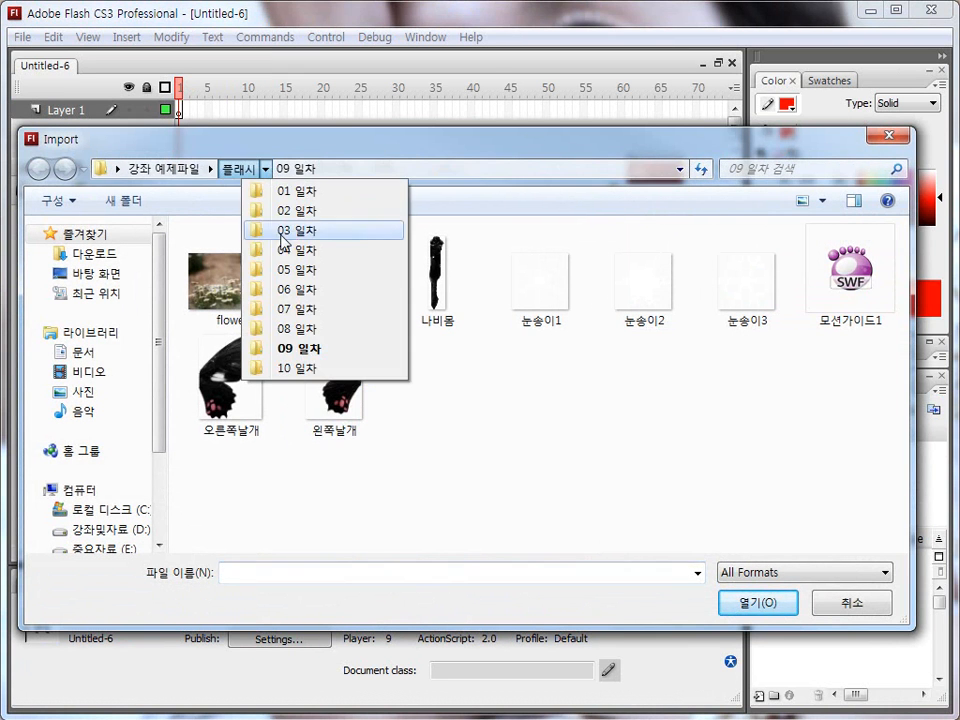
{"action": "left_click", "coordinate": [298, 367]}
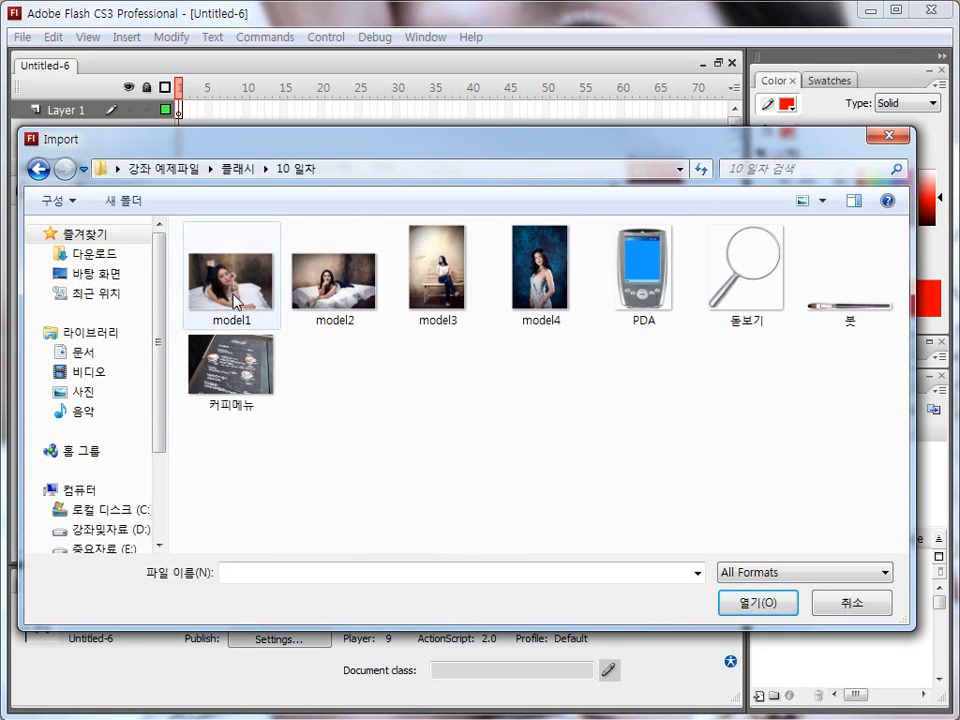
{"action": "left_click", "coordinate": [252, 325]}
{"action": "left_click", "coordinate": [755, 604]}
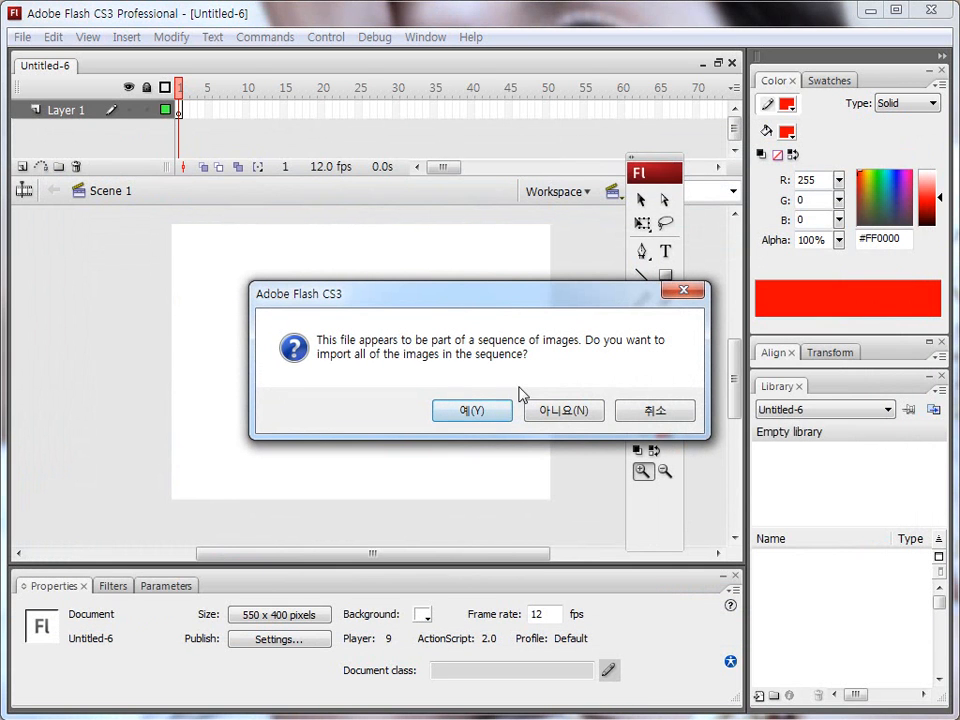
{"action": "left_click_drag", "start_coordinate": [322, 343], "coordinate": [650, 342]}
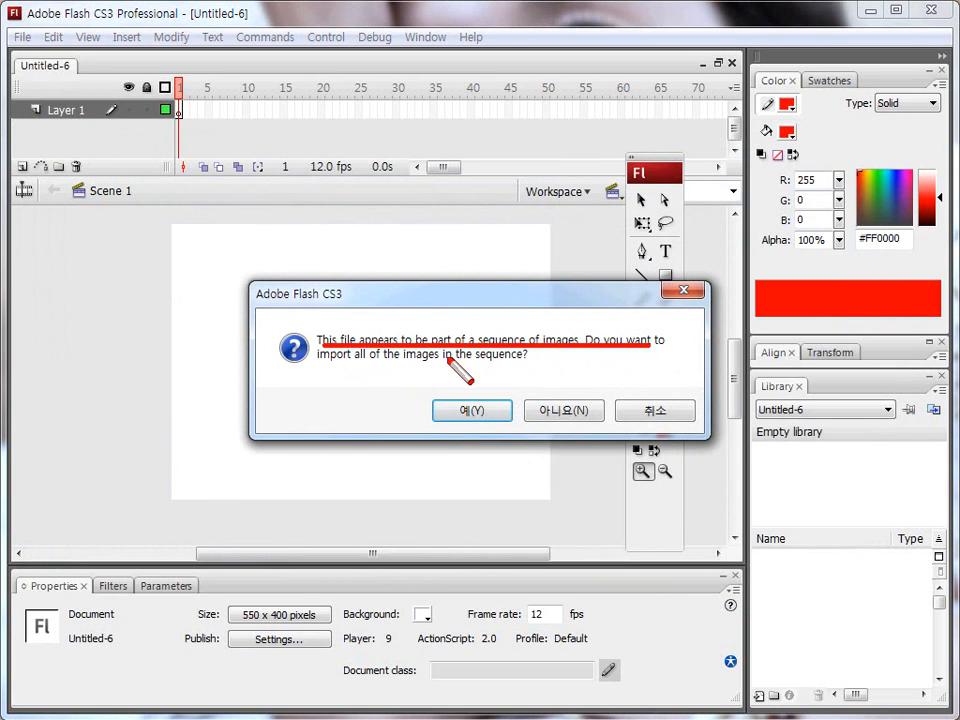
{"action": "left_click_drag", "start_coordinate": [324, 362], "coordinate": [530, 366]}
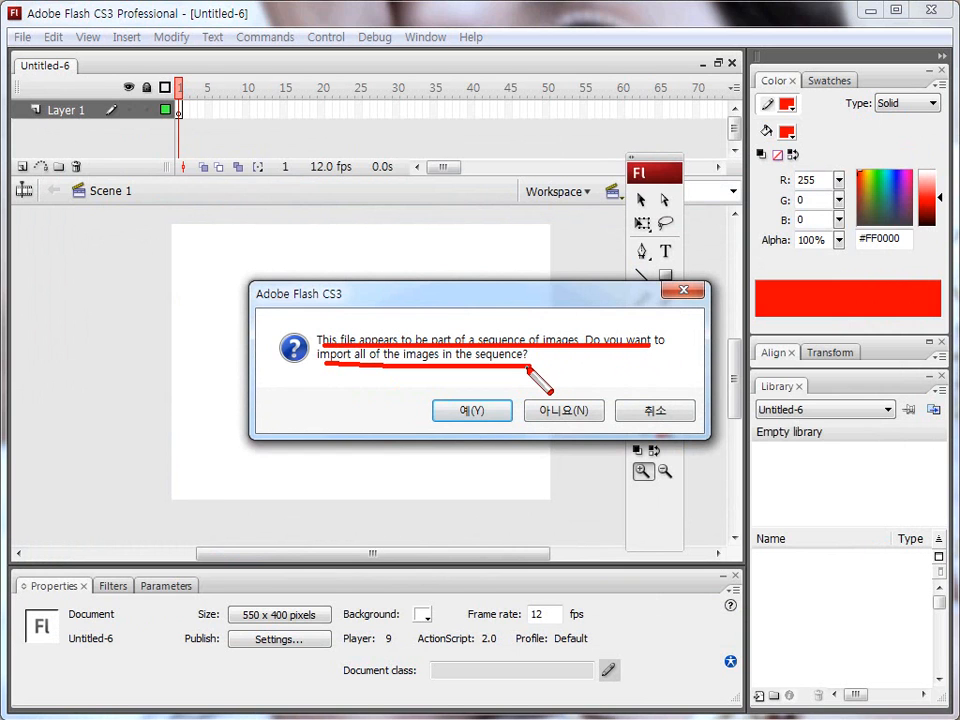
{"action": "left_click", "coordinate": [556, 410]}
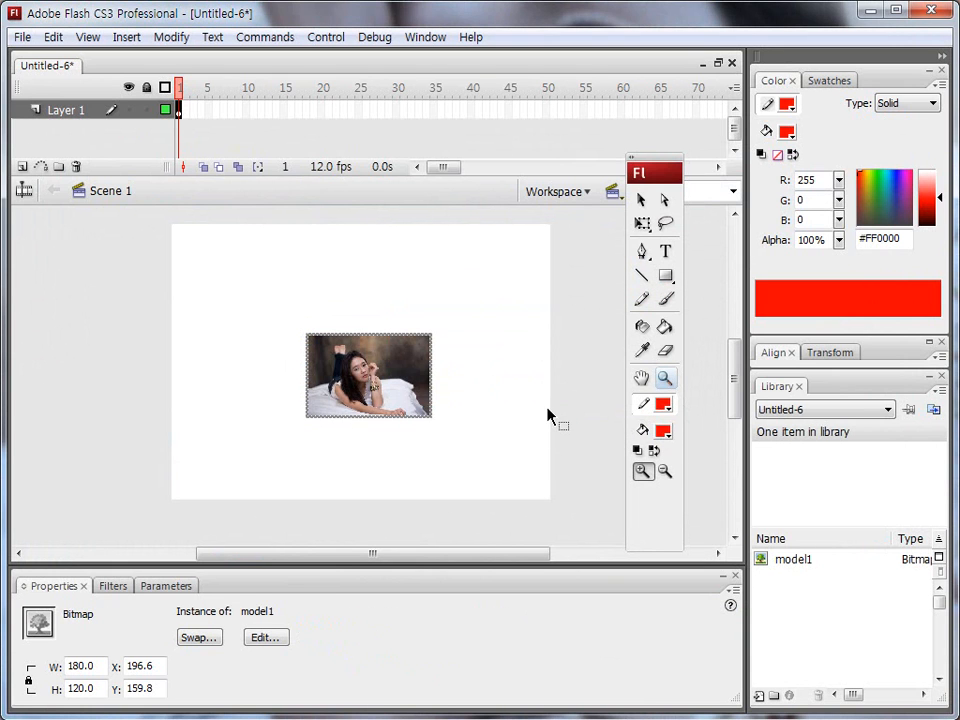
{"action": "left_click_drag", "start_coordinate": [309, 330], "coordinate": [427, 320]}
{"action": "left_click_drag", "start_coordinate": [396, 261], "coordinate": [383, 281]}
{"action": "mouse_move", "coordinate": [409, 267]}
{"action": "left_mouse_down"}
{"action": "mouse_move", "coordinate": [409, 281]}
{"action": "mouse_move", "coordinate": [410, 268]}
{"action": "mouse_move", "coordinate": [435, 267]}
{"action": "left_mouse_up"}
{"action": "mouse_move", "coordinate": [400, 318]}
{"action": "left_mouse_down"}
{"action": "mouse_move", "coordinate": [423, 339]}
{"action": "mouse_move", "coordinate": [410, 355]}
{"action": "mouse_move", "coordinate": [447, 330]}
{"action": "left_mouse_up"}
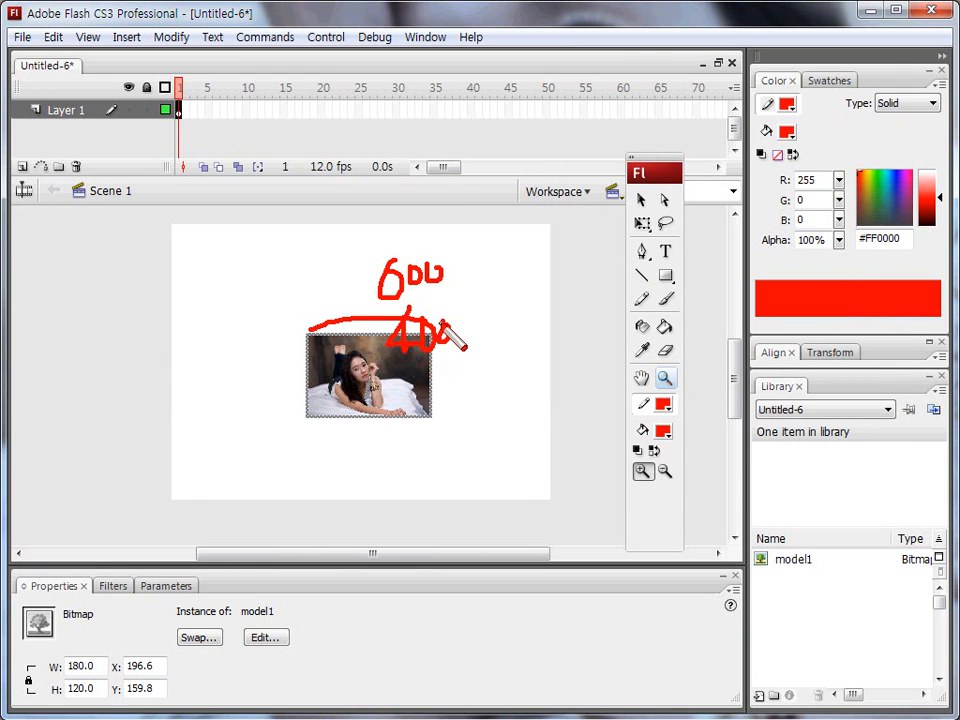
{"action": "key", "text": "Escape"}
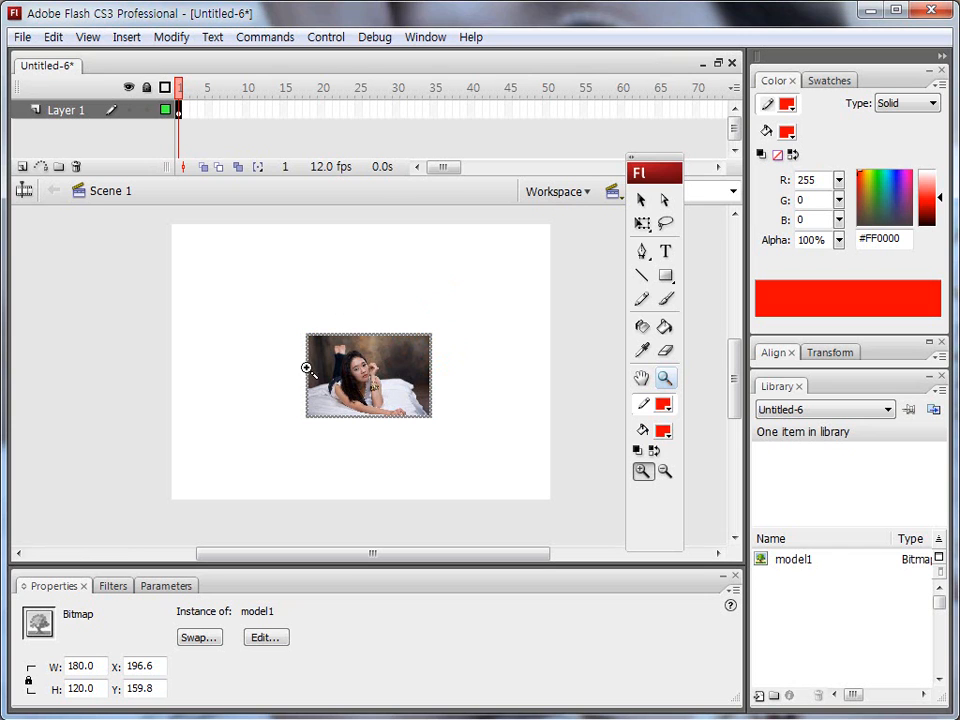
{"action": "key", "text": "ctrl+shift+d"}
{"action": "mouse_move", "coordinate": [293, 312]}
{"action": "left_mouse_down"}
{"action": "mouse_move", "coordinate": [287, 422]}
{"action": "mouse_move", "coordinate": [290, 318]}
{"action": "mouse_move", "coordinate": [331, 312]}
{"action": "mouse_move", "coordinate": [468, 312]}
{"action": "mouse_move", "coordinate": [469, 412]}
{"action": "mouse_move", "coordinate": [285, 410]}
{"action": "mouse_move", "coordinate": [340, 412]}
{"action": "mouse_move", "coordinate": [257, 453]}
{"action": "mouse_move", "coordinate": [121, 602]}
{"action": "mouse_move", "coordinate": [114, 637]}
{"action": "left_mouse_up"}
{"action": "key", "text": "Escape"}
Set the model1 image's width to 600 with proportions locked, and place a copy at about X 18, Y 48.
{"action": "double_click", "coordinate": [99, 667]}
{"action": "type", "text": "600"}
{"action": "key", "text": "Return"}
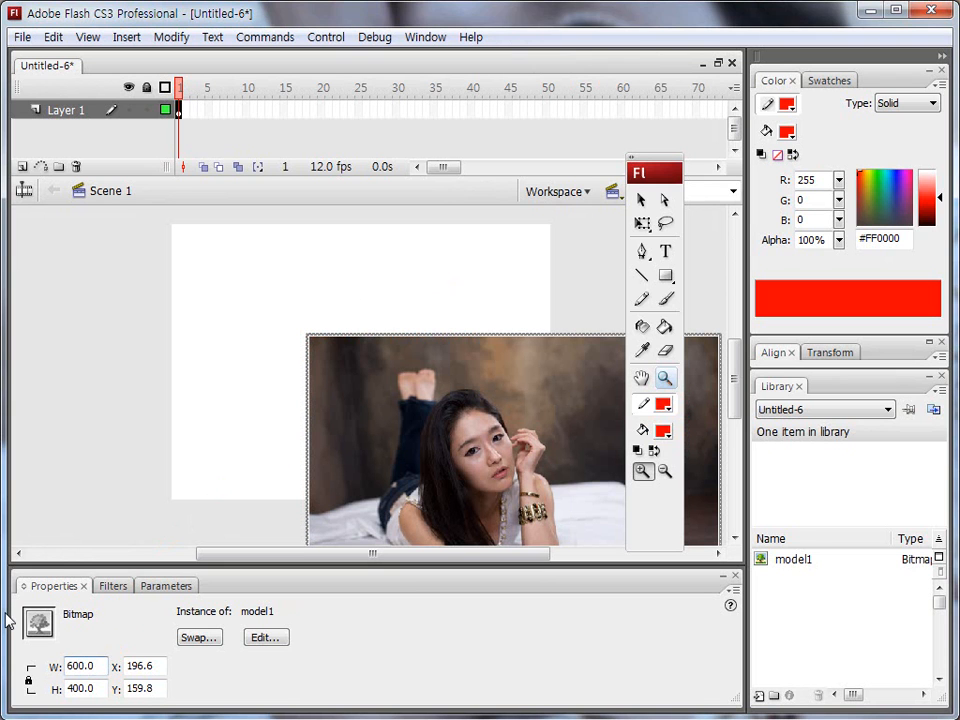
{"action": "left_click", "coordinate": [641, 199]}
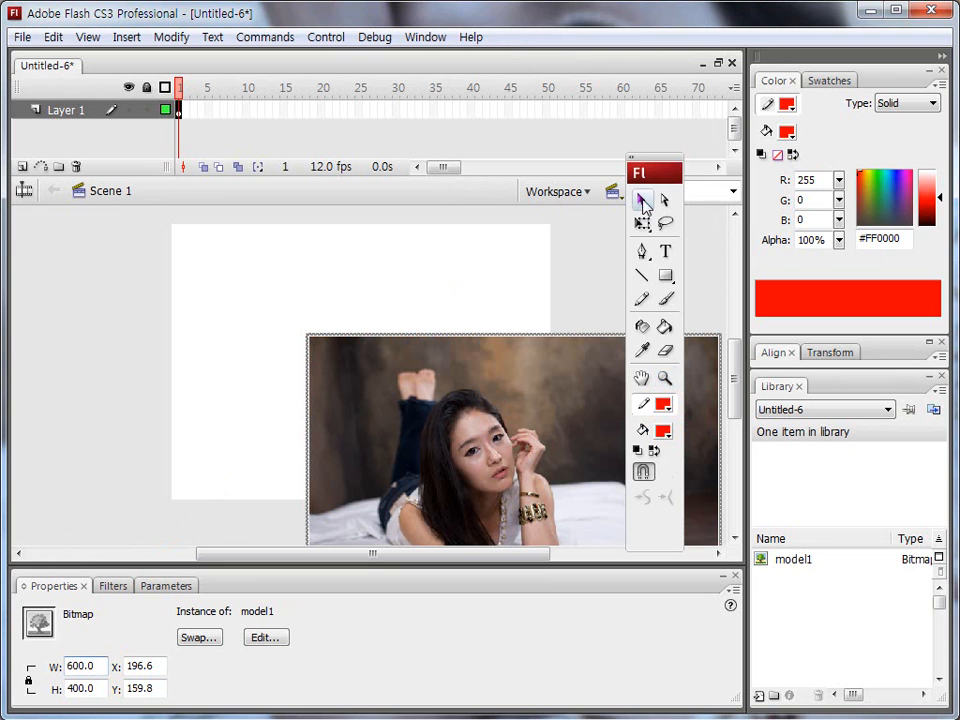
{"action": "left_click_drag", "start_coordinate": [452, 399], "coordinate": [211, 242]}
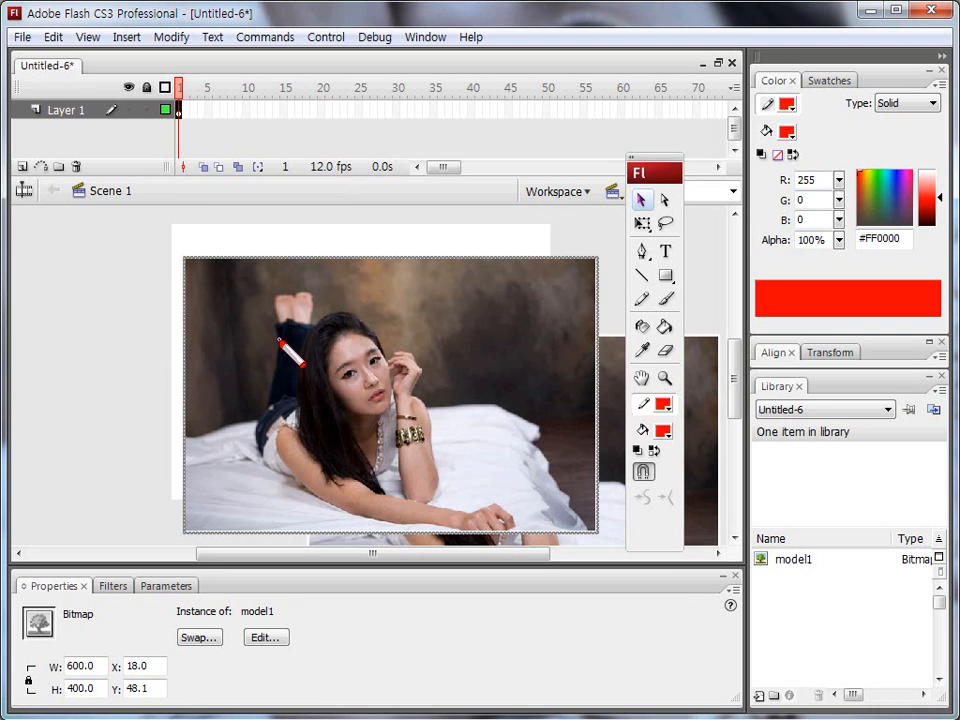
Set the document dimensions to 600 px wide by 400 px high.
{"action": "left_click", "coordinate": [186, 231]}
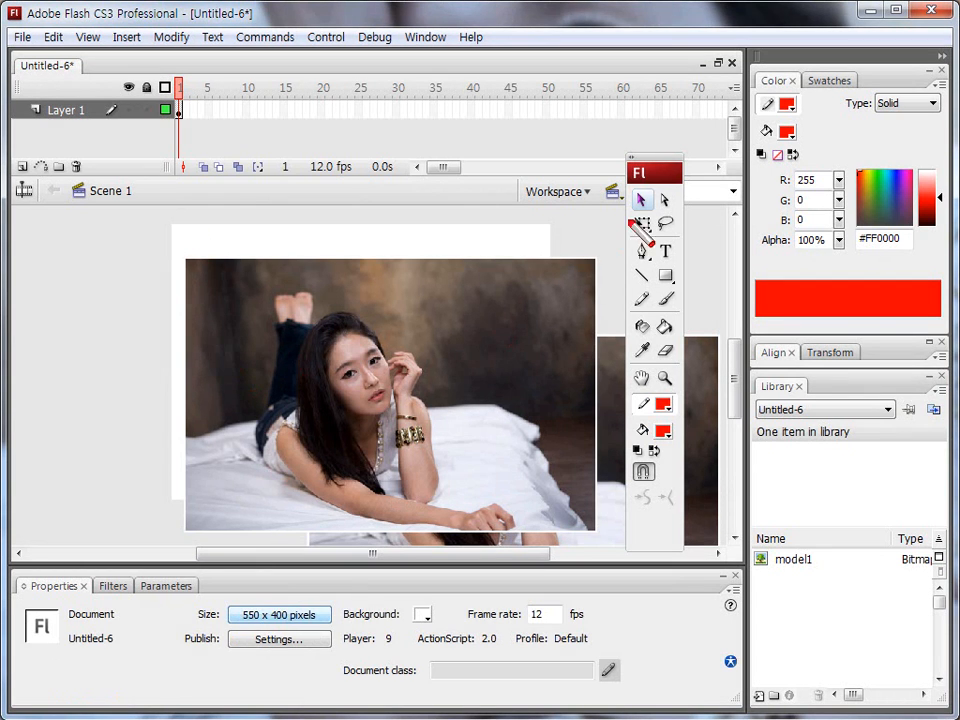
{"action": "left_click_drag", "start_coordinate": [643, 197], "coordinate": [606, 228]}
{"action": "left_click_drag", "start_coordinate": [128, 222], "coordinate": [170, 197]}
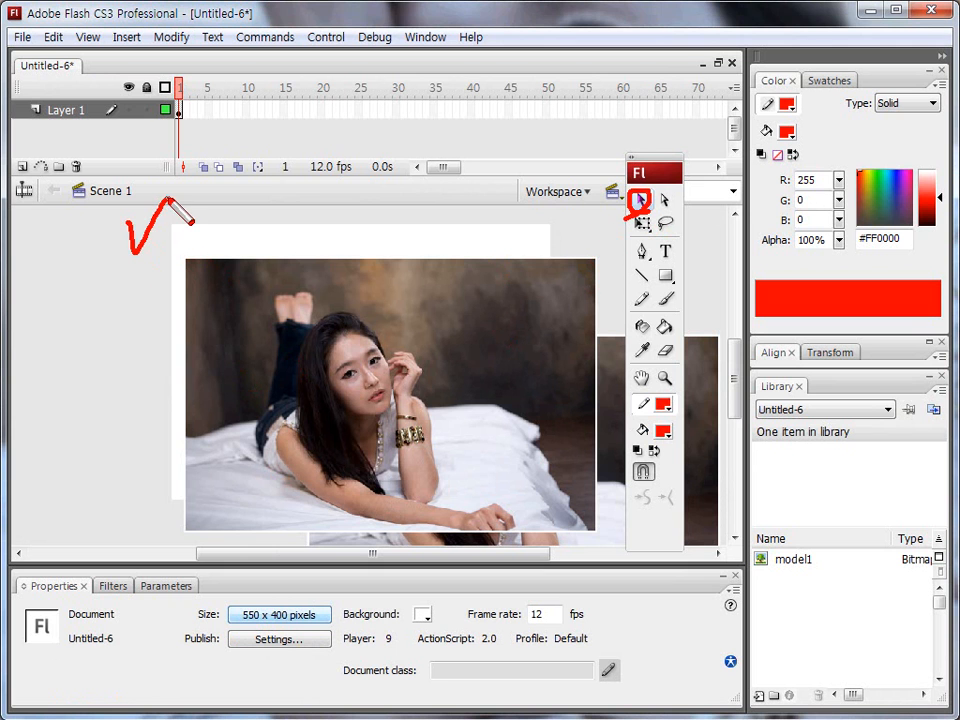
{"action": "left_click_drag", "start_coordinate": [228, 624], "coordinate": [320, 622]}
{"action": "left_click", "coordinate": [285, 614]}
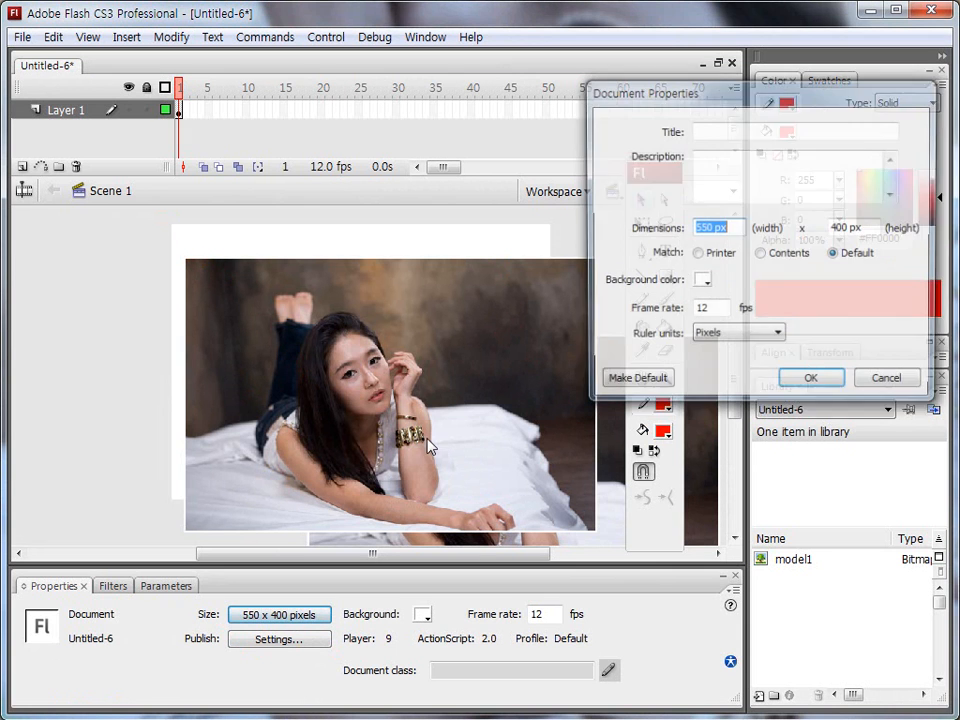
{"action": "left_click", "coordinate": [734, 228]}
{"action": "left_click_drag", "start_coordinate": [734, 228], "coordinate": [587, 222]}
{"action": "type", "text": "600"}
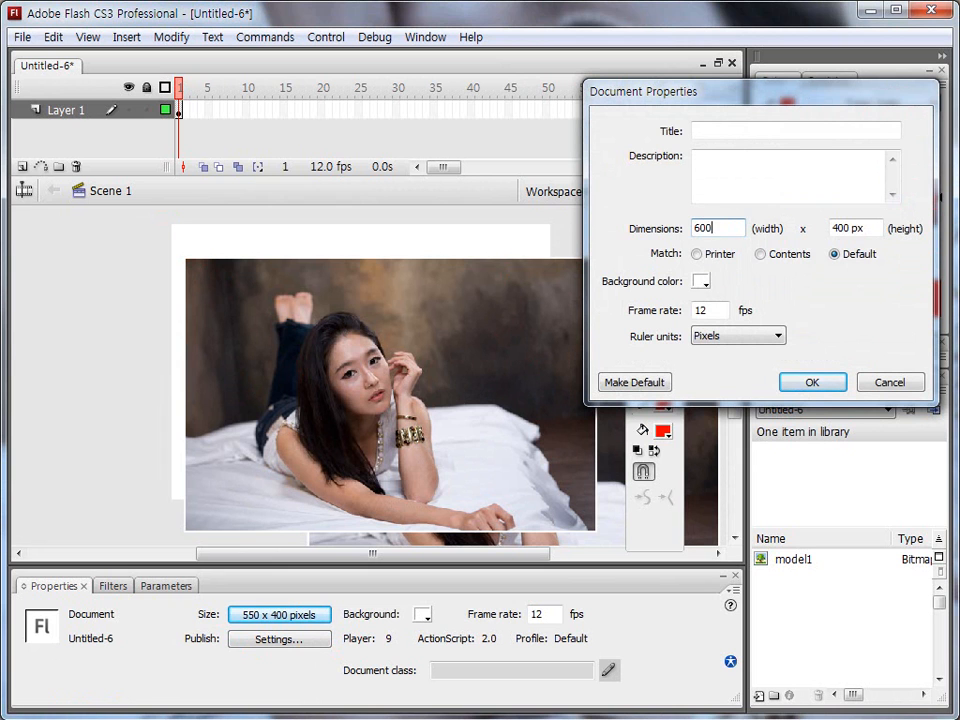
{"action": "key", "text": "Tab"}
{"action": "type", "text": "400"}
{"action": "key", "text": "Return"}
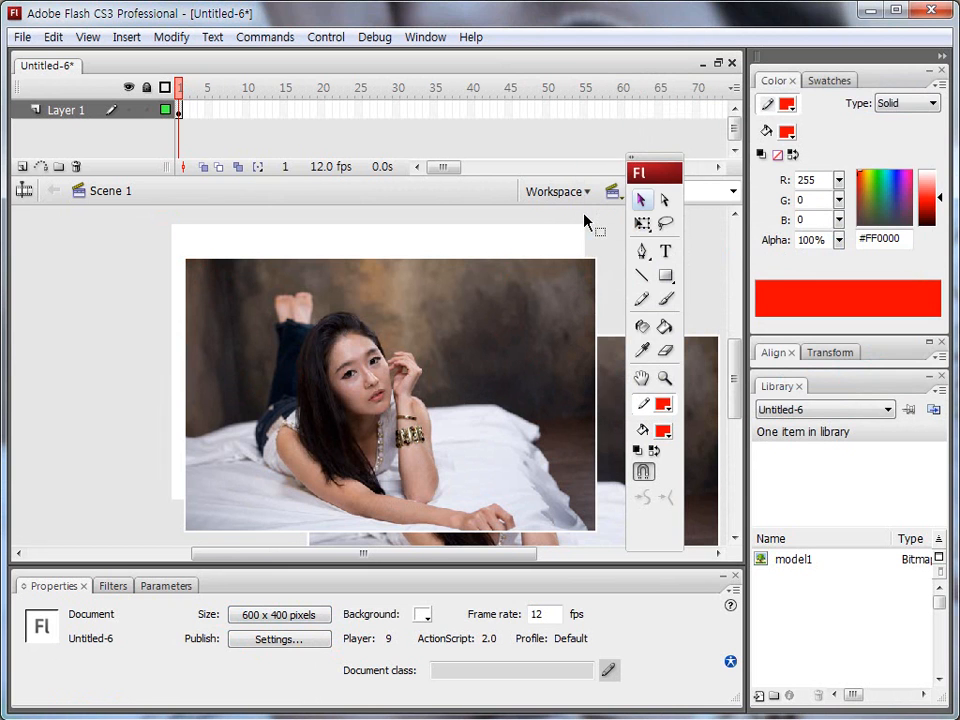
Move the image copy onto the stage at about X 0.3, Y 0.5, and delete the surplus original behind it.
{"action": "key", "text": "y"}
{"action": "mouse_move", "coordinate": [185, 262]}
{"action": "left_mouse_down"}
{"action": "mouse_move", "coordinate": [596, 259]}
{"action": "mouse_move", "coordinate": [591, 525]}
{"action": "mouse_move", "coordinate": [463, 538]}
{"action": "mouse_move", "coordinate": [322, 510]}
{"action": "left_mouse_up"}
{"action": "mouse_move", "coordinate": [170, 210]}
{"action": "left_mouse_down"}
{"action": "mouse_move", "coordinate": [172, 394]}
{"action": "mouse_move", "coordinate": [170, 207]}
{"action": "mouse_move", "coordinate": [582, 213]}
{"action": "mouse_move", "coordinate": [578, 301]}
{"action": "left_mouse_up"}
{"action": "mouse_move", "coordinate": [447, 323]}
{"action": "left_mouse_down"}
{"action": "mouse_move", "coordinate": [388, 257]}
{"action": "mouse_move", "coordinate": [381, 280]}
{"action": "left_mouse_up"}
{"action": "mouse_move", "coordinate": [387, 250]}
{"action": "left_mouse_down"}
{"action": "mouse_move", "coordinate": [400, 254]}
{"action": "mouse_move", "coordinate": [376, 263]}
{"action": "left_mouse_up"}
{"action": "key", "text": "Escape"}
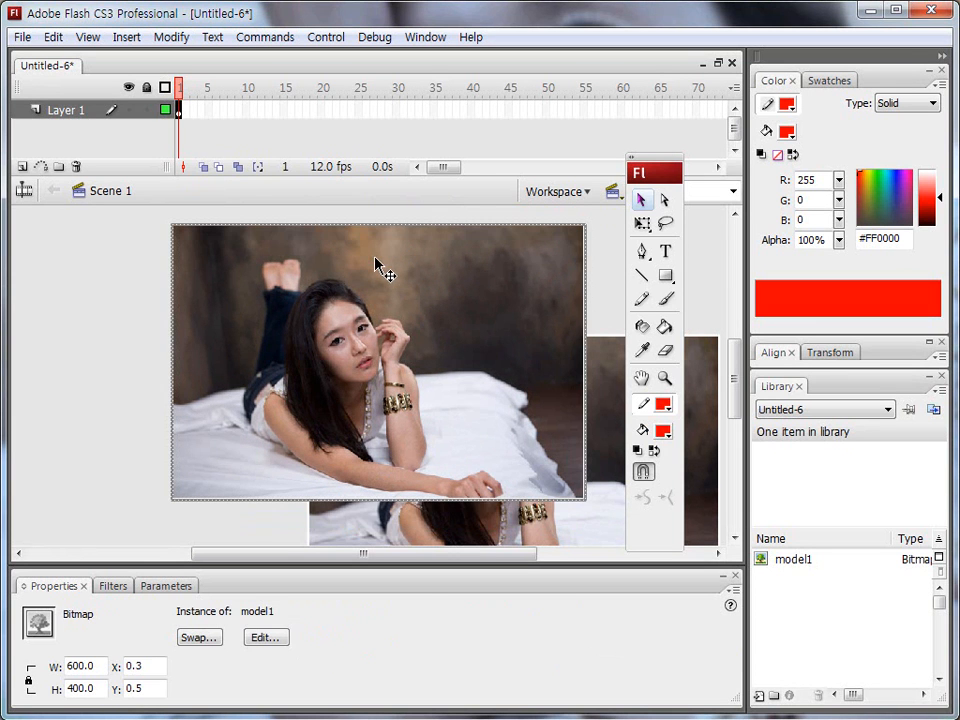
{"action": "left_click", "coordinate": [596, 400]}
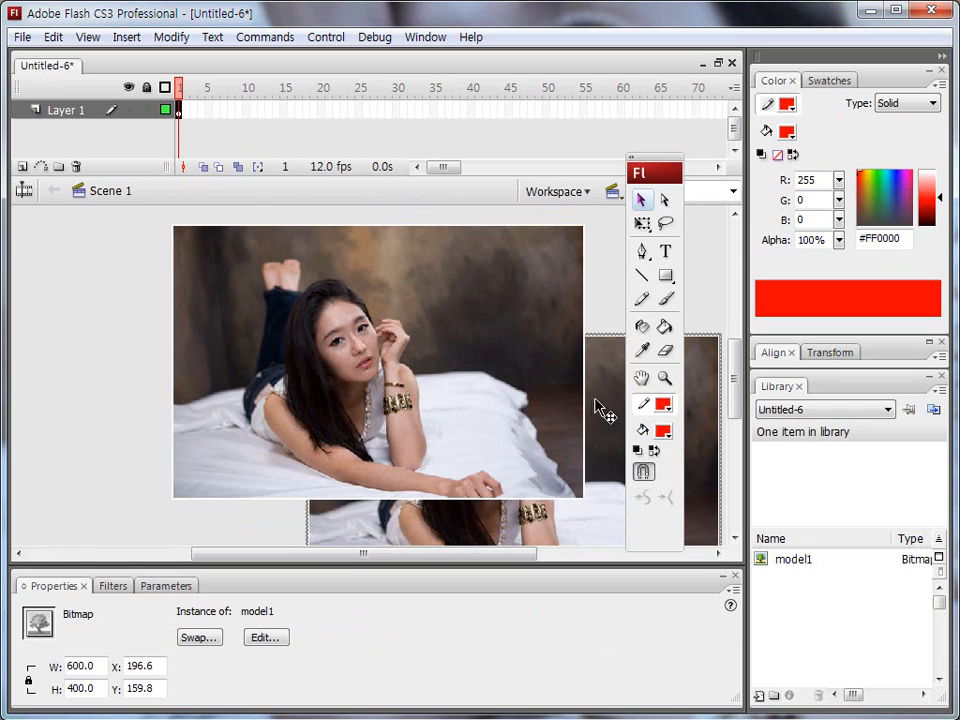
{"action": "key", "text": "Delete"}
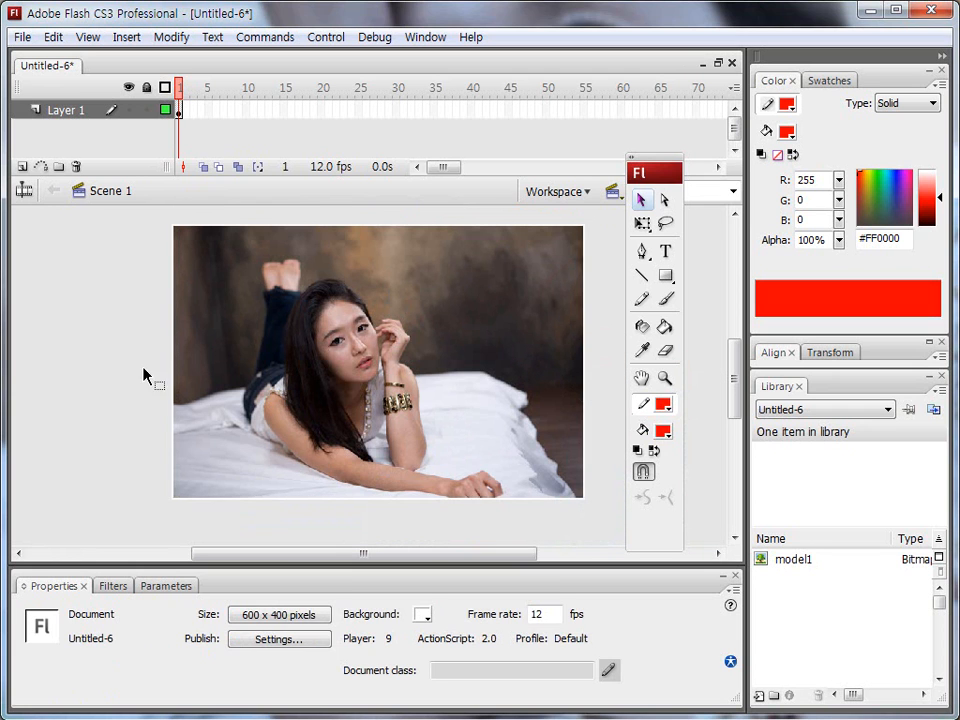
Centre the image horizontally and vertically relative to the stage, and dock the Align panel below the Library.
{"action": "left_click", "coordinate": [308, 378]}
{"action": "left_click", "coordinate": [755, 352]}
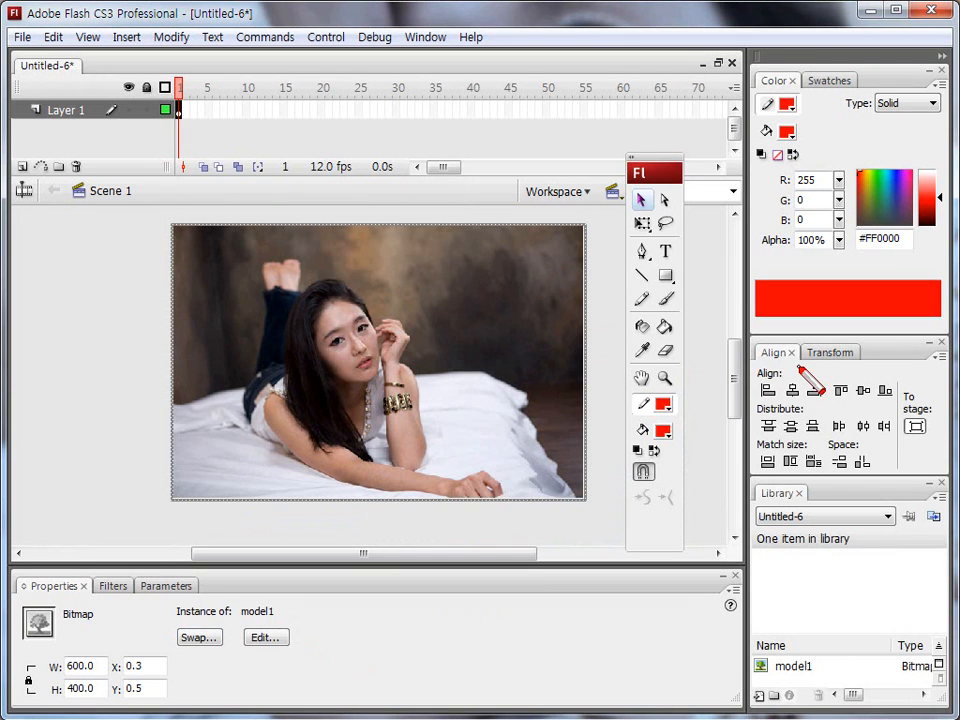
{"action": "left_click_drag", "start_coordinate": [781, 346], "coordinate": [478, 156]}
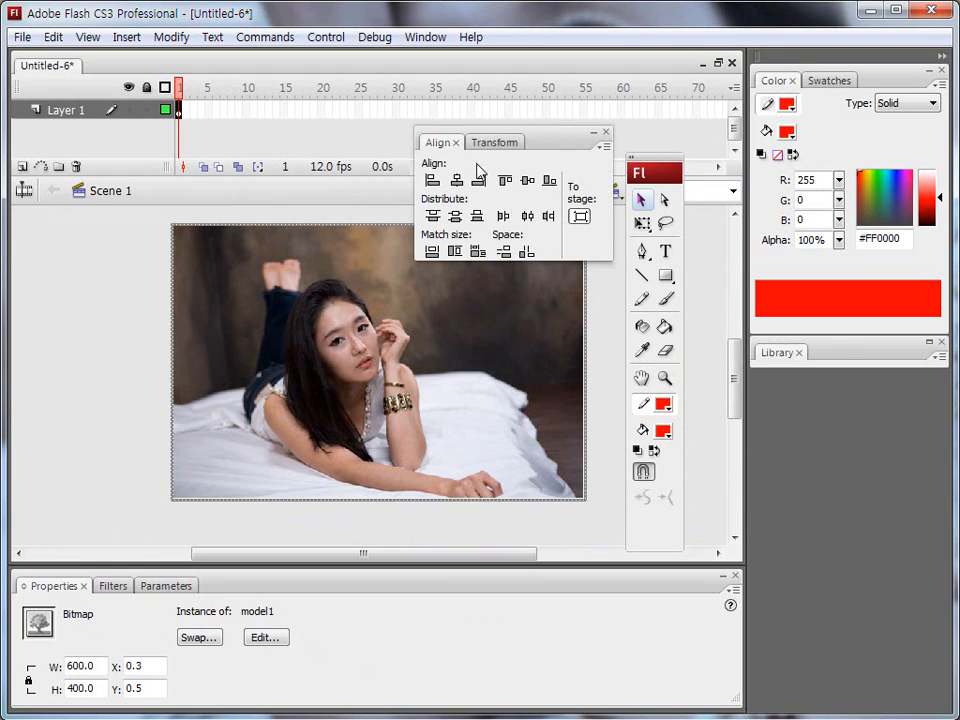
{"action": "mouse_move", "coordinate": [559, 211]}
{"action": "left_mouse_down"}
{"action": "mouse_move", "coordinate": [586, 189]}
{"action": "mouse_move", "coordinate": [588, 229]}
{"action": "left_mouse_up"}
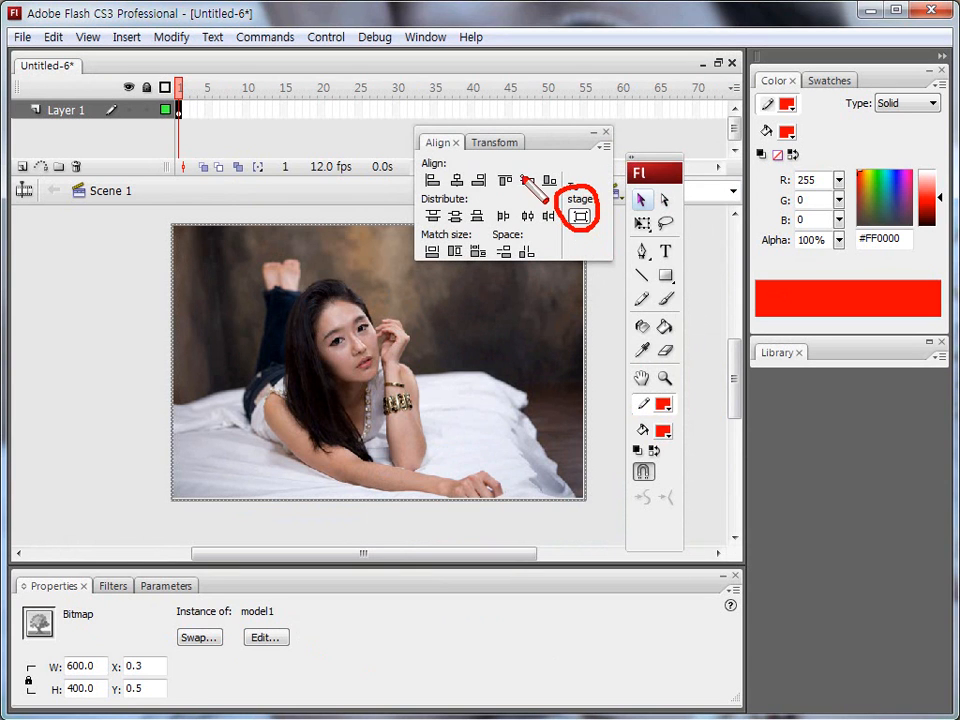
{"action": "left_click_drag", "start_coordinate": [519, 166], "coordinate": [541, 152]}
{"action": "left_click_drag", "start_coordinate": [453, 166], "coordinate": [473, 154]}
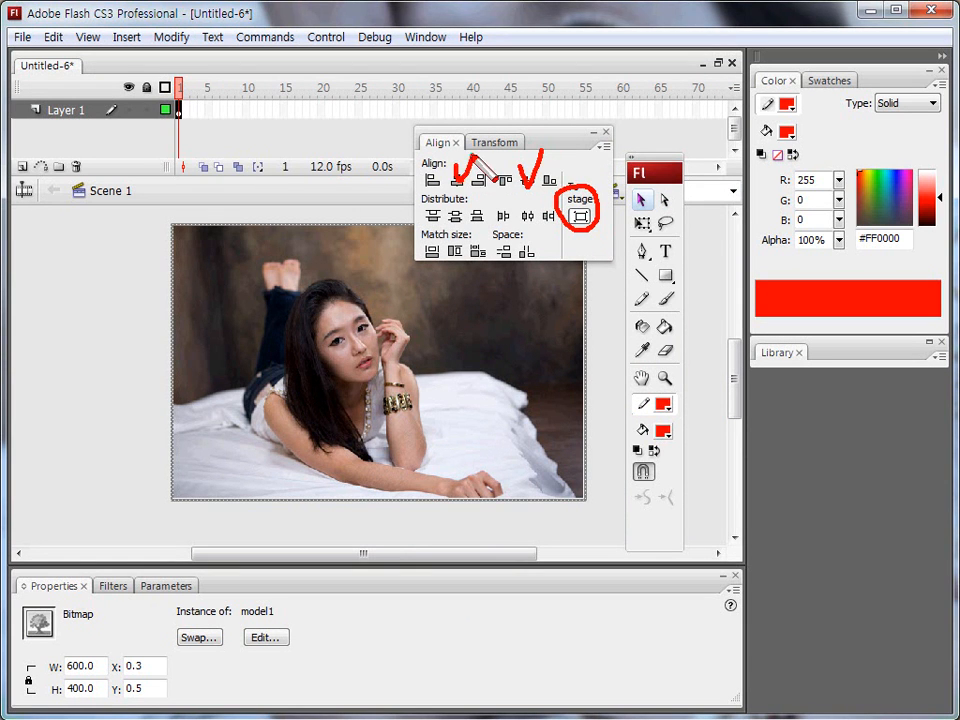
{"action": "key", "text": "Escape"}
{"action": "left_click", "coordinate": [457, 181]}
{"action": "left_click", "coordinate": [527, 181]}
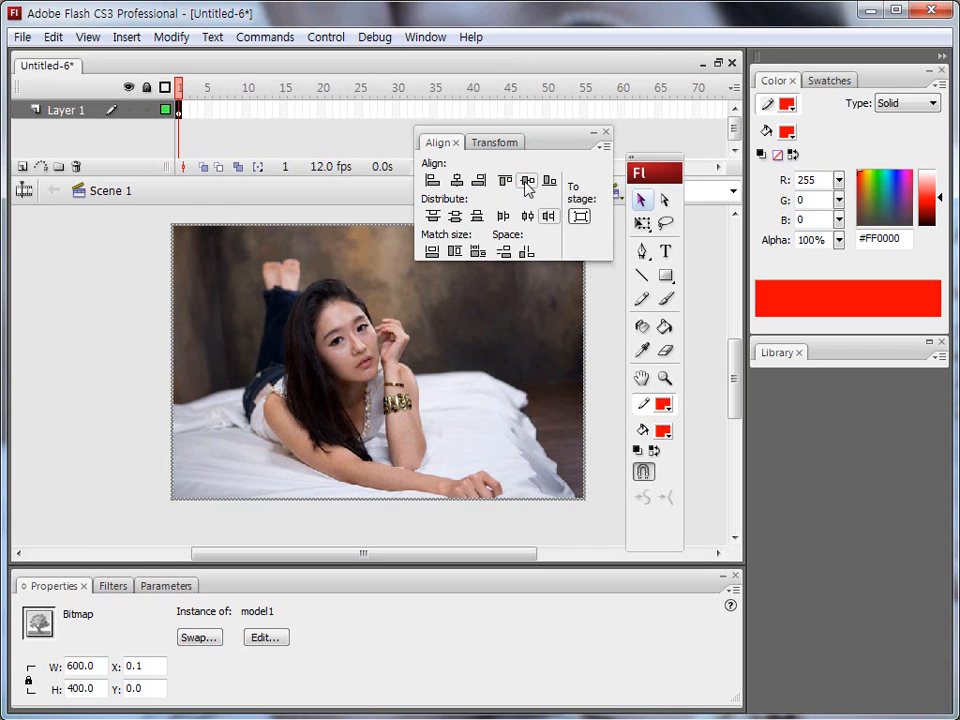
{"action": "double_click", "coordinate": [568, 142]}
{"action": "left_click_drag", "start_coordinate": [553, 146], "coordinate": [884, 397]}
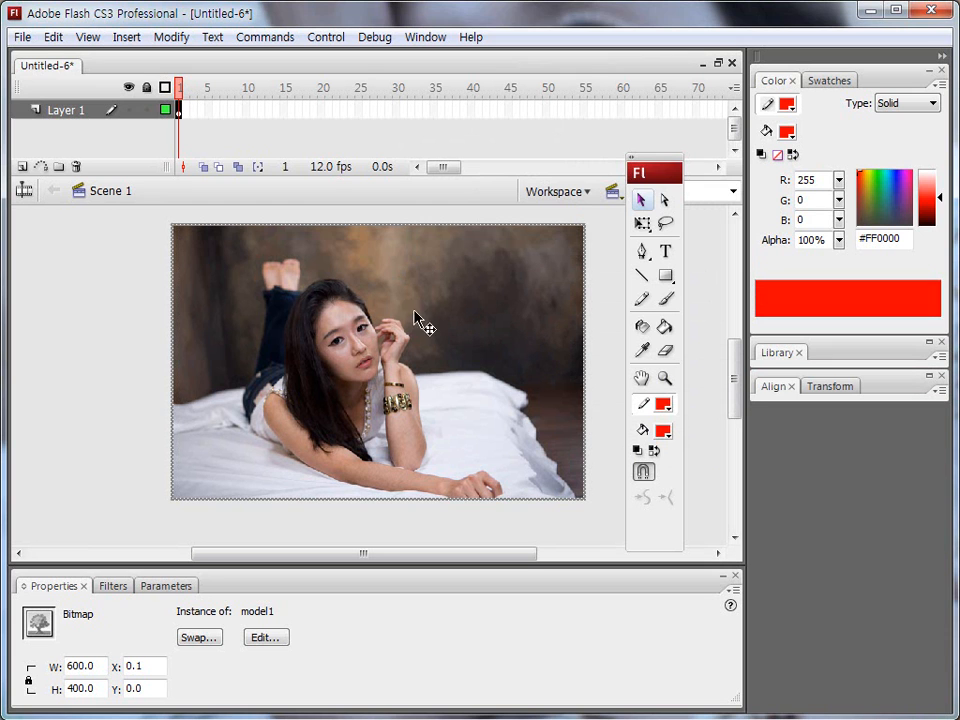
{"action": "mouse_move", "coordinate": [392, 265]}
{"action": "left_mouse_down"}
{"action": "mouse_move", "coordinate": [348, 247]}
{"action": "mouse_move", "coordinate": [283, 270]}
{"action": "mouse_move", "coordinate": [256, 333]}
{"action": "mouse_move", "coordinate": [292, 433]}
{"action": "mouse_move", "coordinate": [374, 465]}
{"action": "mouse_move", "coordinate": [434, 446]}
{"action": "mouse_move", "coordinate": [457, 393]}
{"action": "mouse_move", "coordinate": [444, 305]}
{"action": "mouse_move", "coordinate": [407, 270]}
{"action": "mouse_move", "coordinate": [357, 250]}
{"action": "mouse_move", "coordinate": [266, 351]}
{"action": "mouse_move", "coordinate": [268, 398]}
{"action": "left_mouse_up"}
{"action": "mouse_move", "coordinate": [418, 296]}
{"action": "left_mouse_down"}
{"action": "mouse_move", "coordinate": [305, 445]}
{"action": "mouse_move", "coordinate": [300, 468]}
{"action": "left_mouse_up"}
{"action": "left_click_drag", "start_coordinate": [437, 340], "coordinate": [368, 450]}
{"action": "key", "text": "Escape"}
{"action": "key", "text": "ctrl+shift+d"}
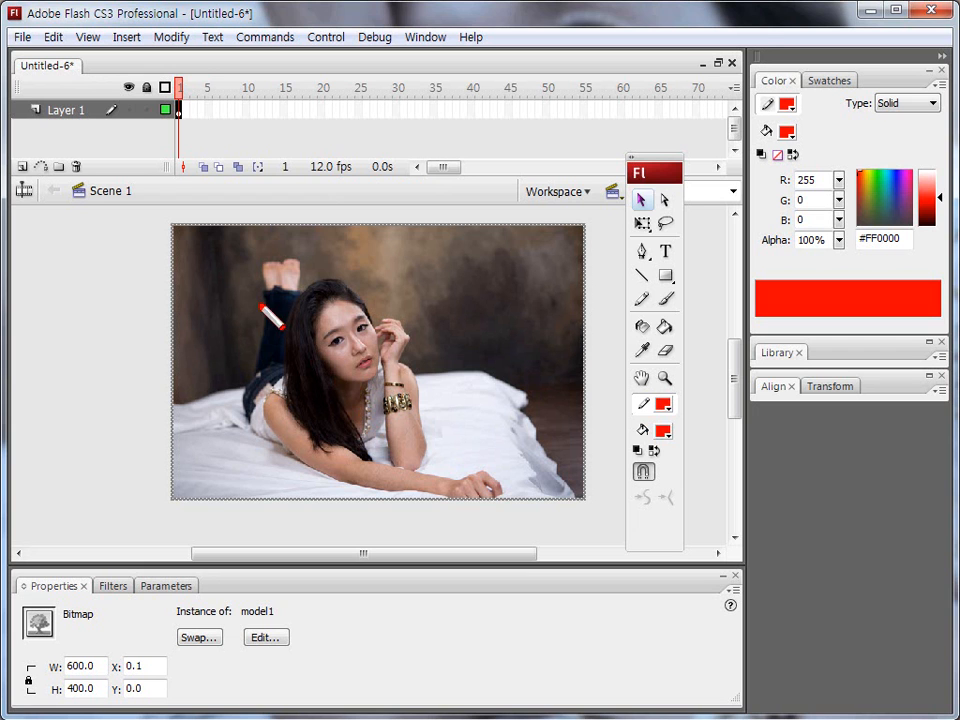
{"action": "mouse_move", "coordinate": [42, 118]}
{"action": "left_mouse_down"}
{"action": "mouse_move", "coordinate": [94, 104]}
{"action": "mouse_move", "coordinate": [42, 113]}
{"action": "left_mouse_up"}
{"action": "key", "text": "Escape"}
Select Layer 1 together with the image it contains.
{"action": "left_click", "coordinate": [75, 113]}
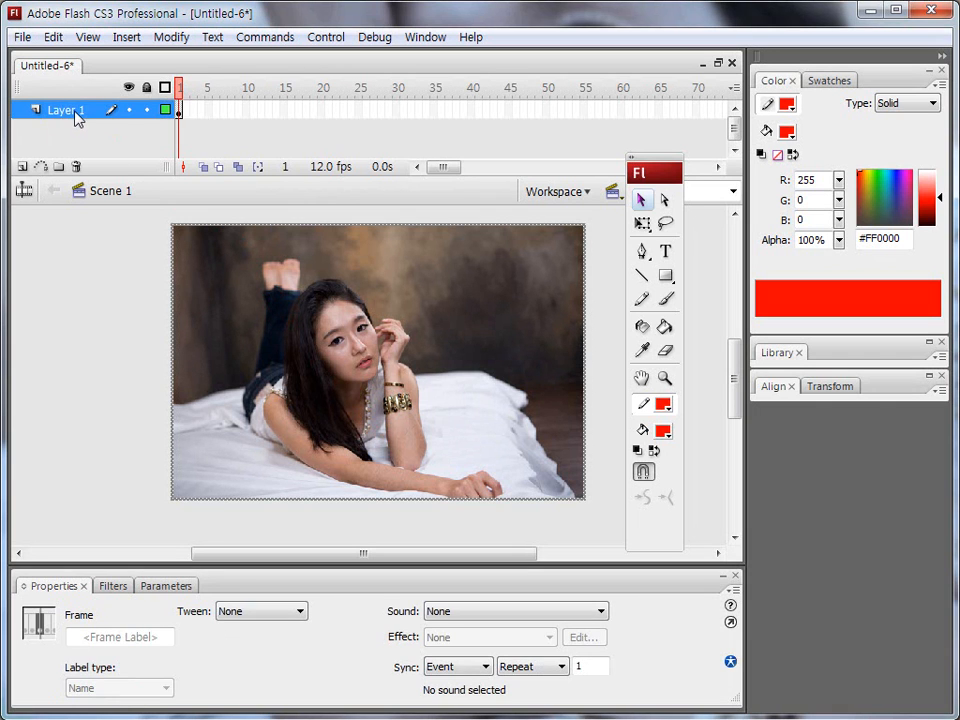
{"action": "left_click", "coordinate": [79, 268]}
{"action": "left_click", "coordinate": [65, 118]}
{"action": "left_click", "coordinate": [103, 272]}
{"action": "left_click", "coordinate": [75, 124]}
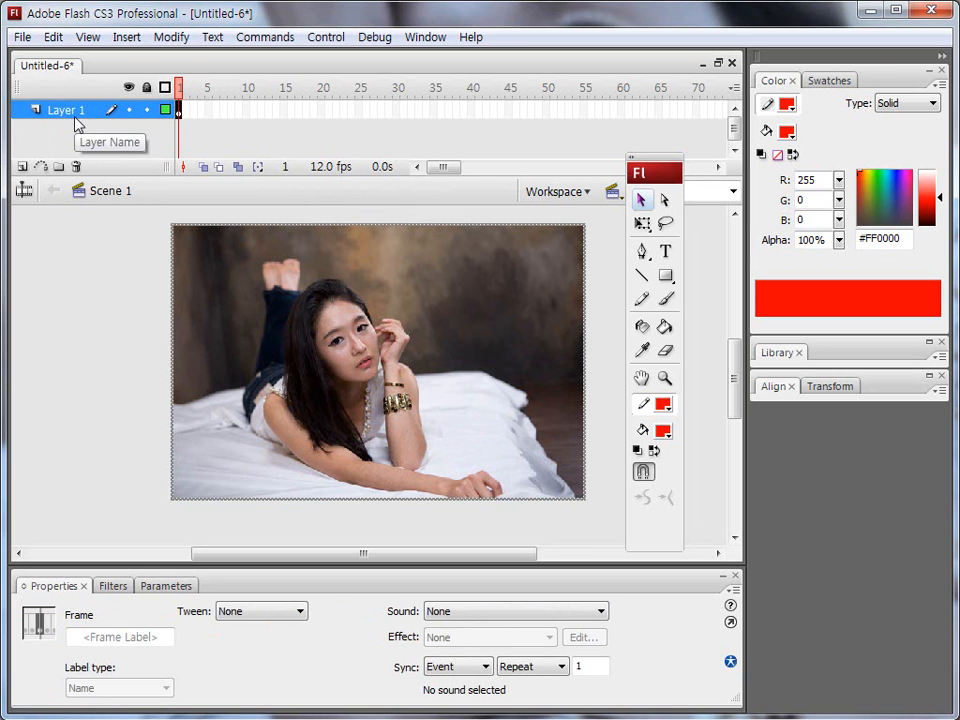
{"action": "left_click", "coordinate": [62, 116]}
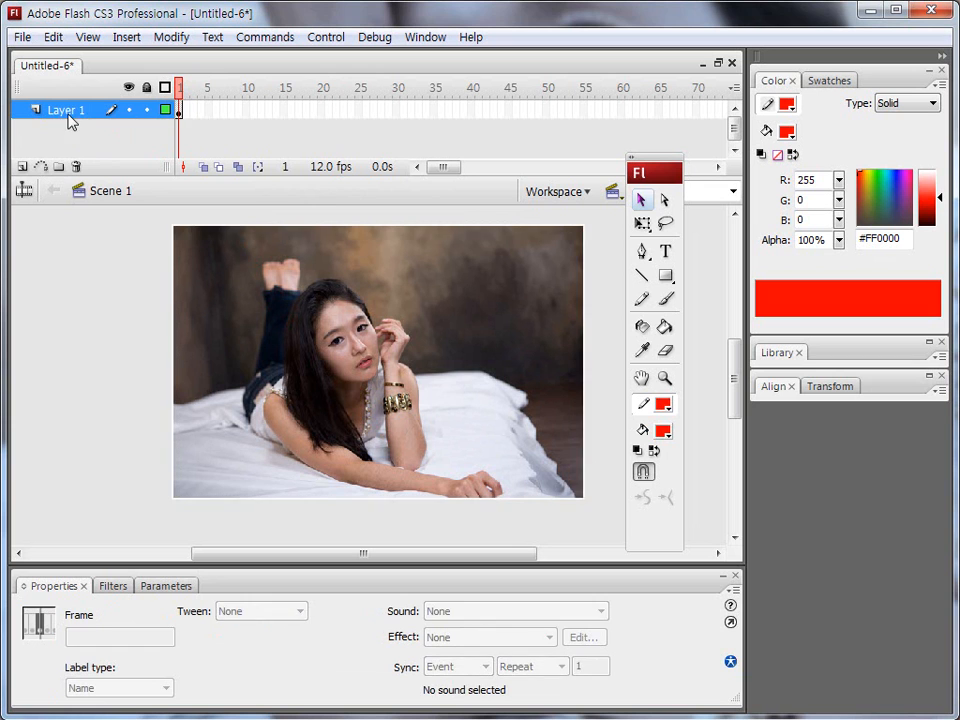
{"action": "left_click", "coordinate": [55, 290]}
{"action": "left_click", "coordinate": [64, 120]}
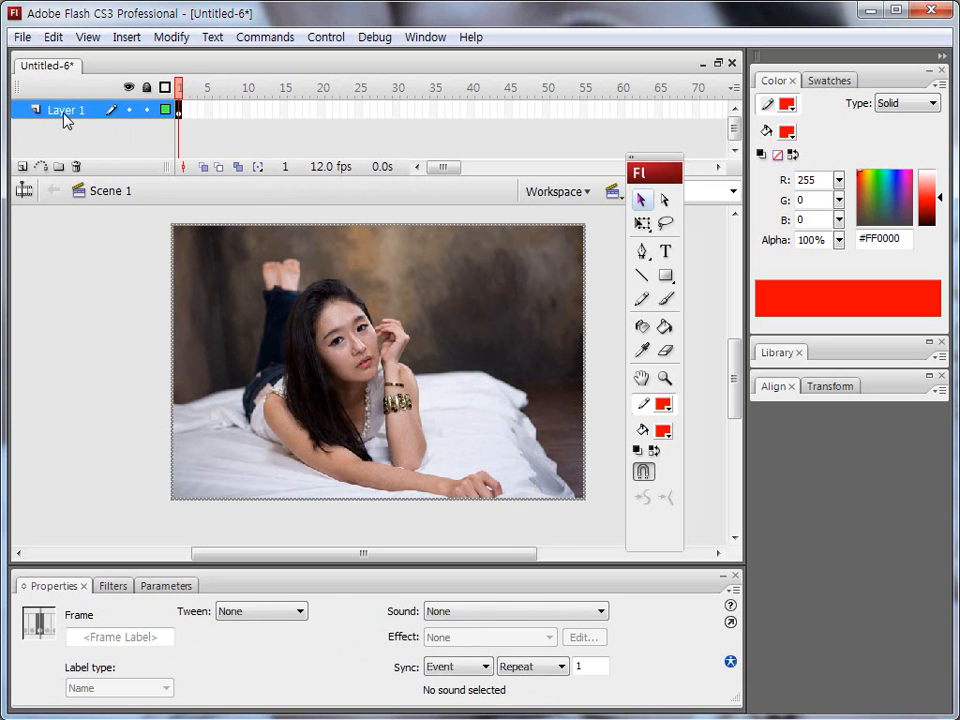
{"action": "left_click", "coordinate": [65, 117]}
{"action": "left_click", "coordinate": [56, 211]}
{"action": "left_click", "coordinate": [60, 112]}
{"action": "left_click", "coordinate": [70, 230]}
{"action": "left_click", "coordinate": [66, 117]}
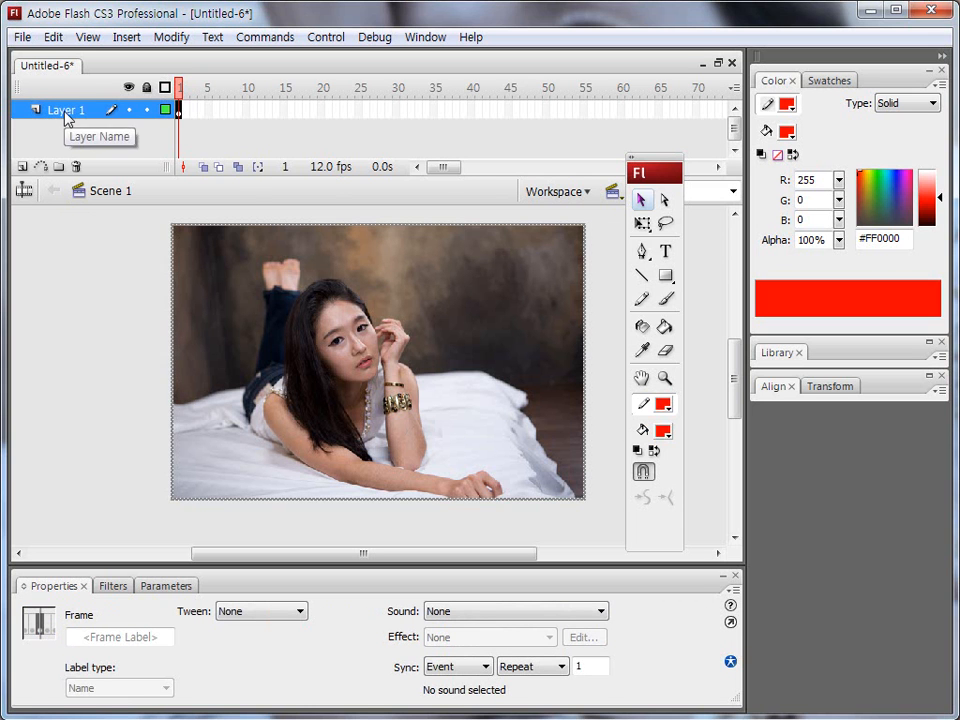
Open the layer properties of Layer 1, try editing its name, and cancel the dialog.
{"action": "right_click", "coordinate": [66, 117]}
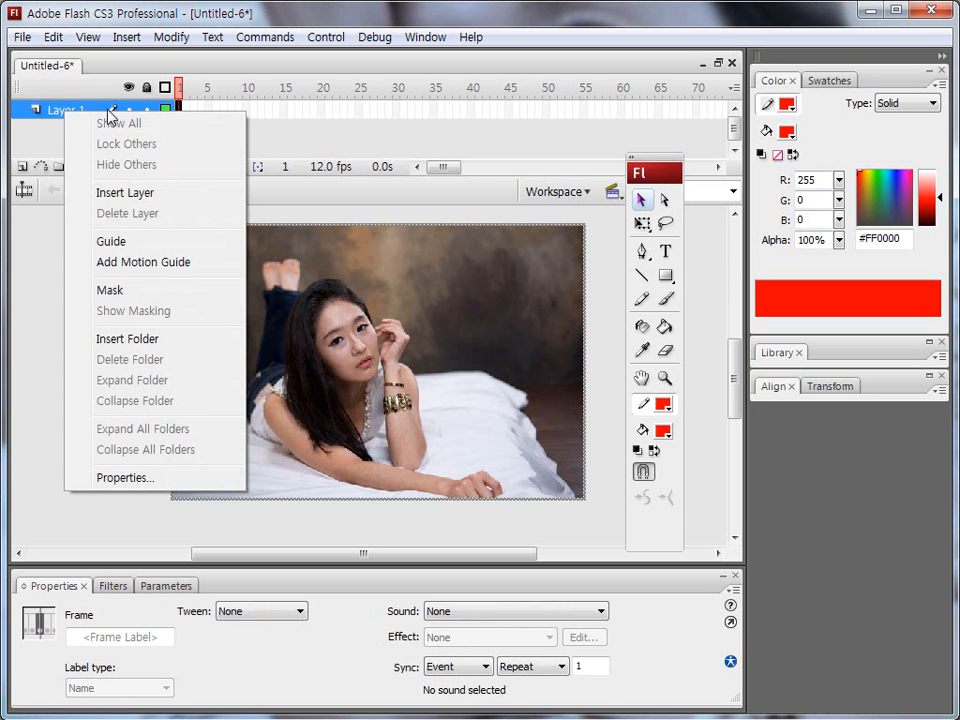
{"action": "left_click", "coordinate": [124, 478]}
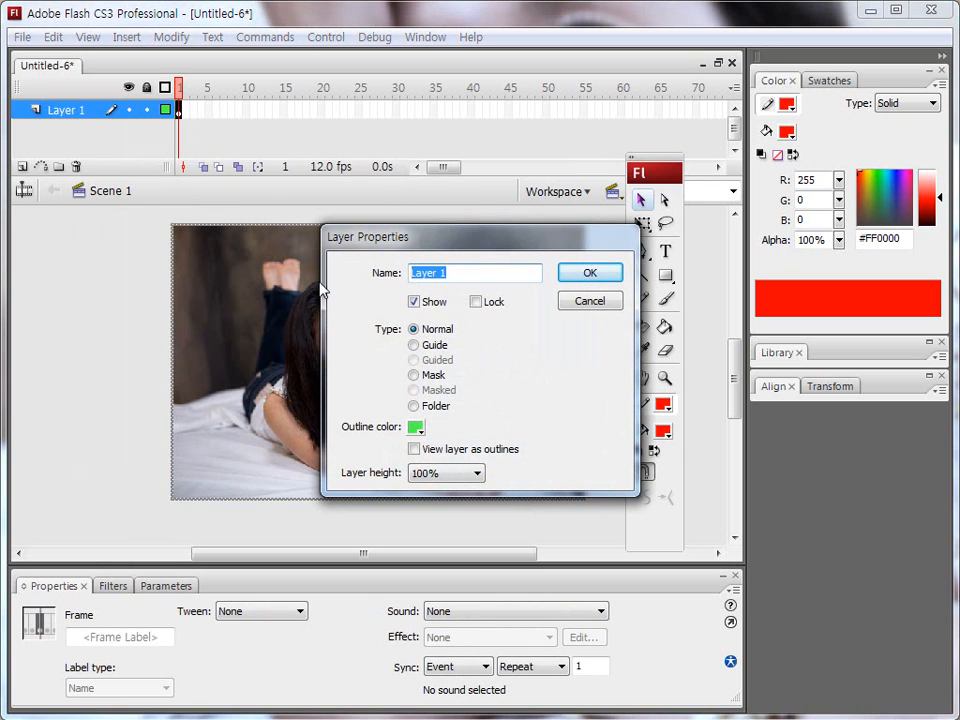
{"action": "left_click", "coordinate": [491, 272]}
{"action": "key", "text": "BackSpace"}
{"action": "type", "text": "I"}
{"action": "type", "text": "□□□□"}
{"action": "type", "text": "□□"}
{"action": "left_click", "coordinate": [592, 302]}
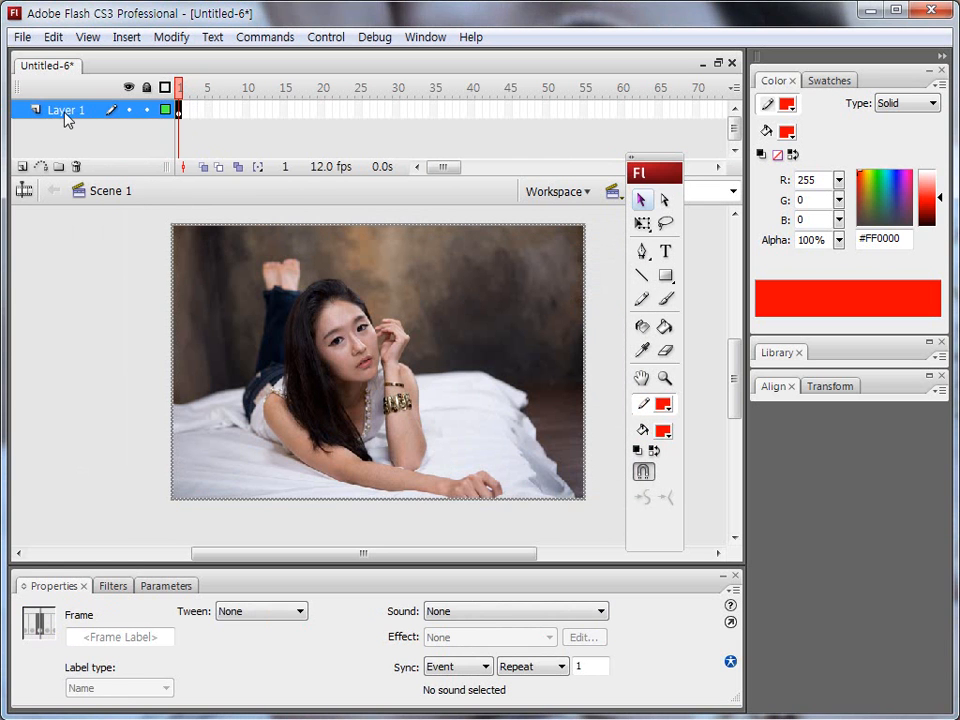
Insert a new layer above Layer 1 and choose the Oval tool for it.
{"action": "left_click", "coordinate": [62, 268]}
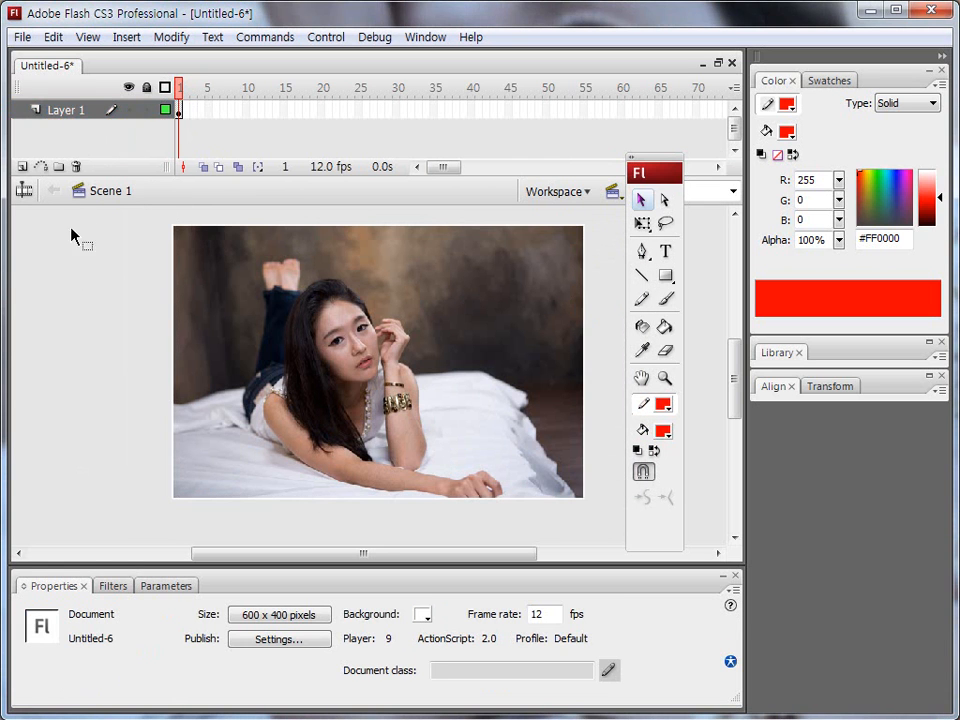
{"action": "left_click", "coordinate": [22, 167]}
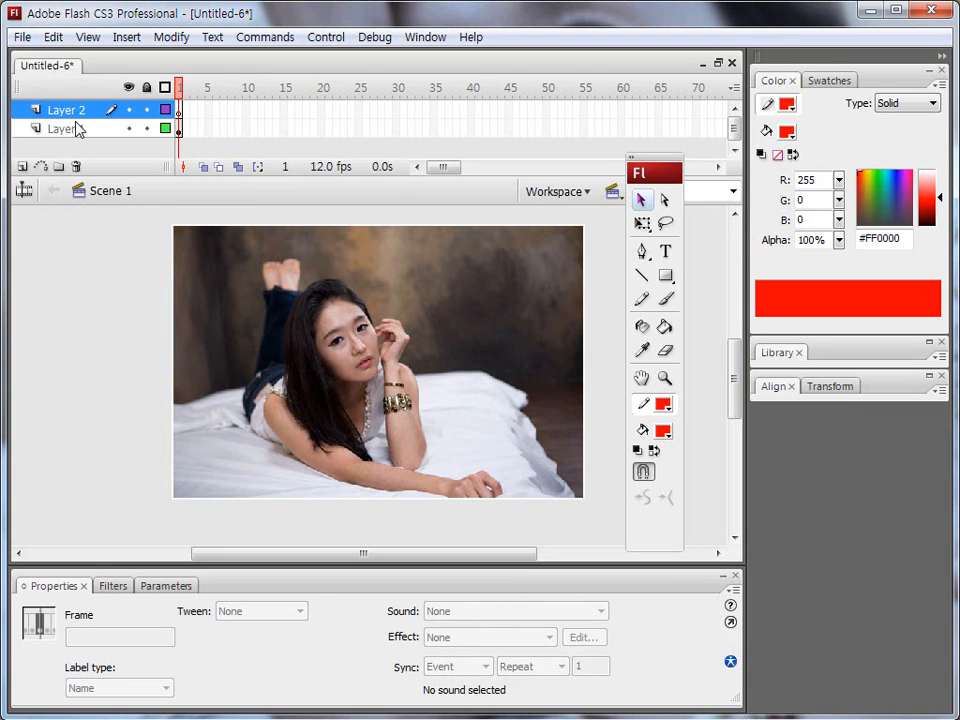
{"action": "left_click", "coordinate": [670, 283]}
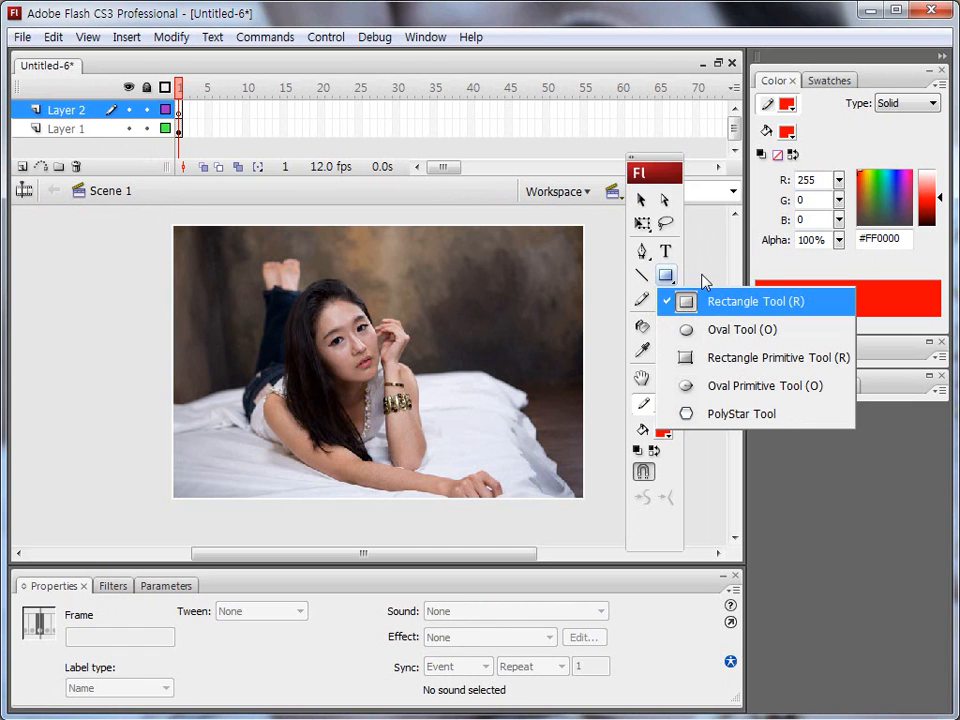
{"action": "left_click", "coordinate": [714, 331]}
{"action": "key", "text": "ctrl+shift+d"}
{"action": "left_click_drag", "start_coordinate": [666, 285], "coordinate": [672, 286]}
{"action": "left_click_drag", "start_coordinate": [638, 460], "coordinate": [648, 483]}
{"action": "key", "text": "Escape"}
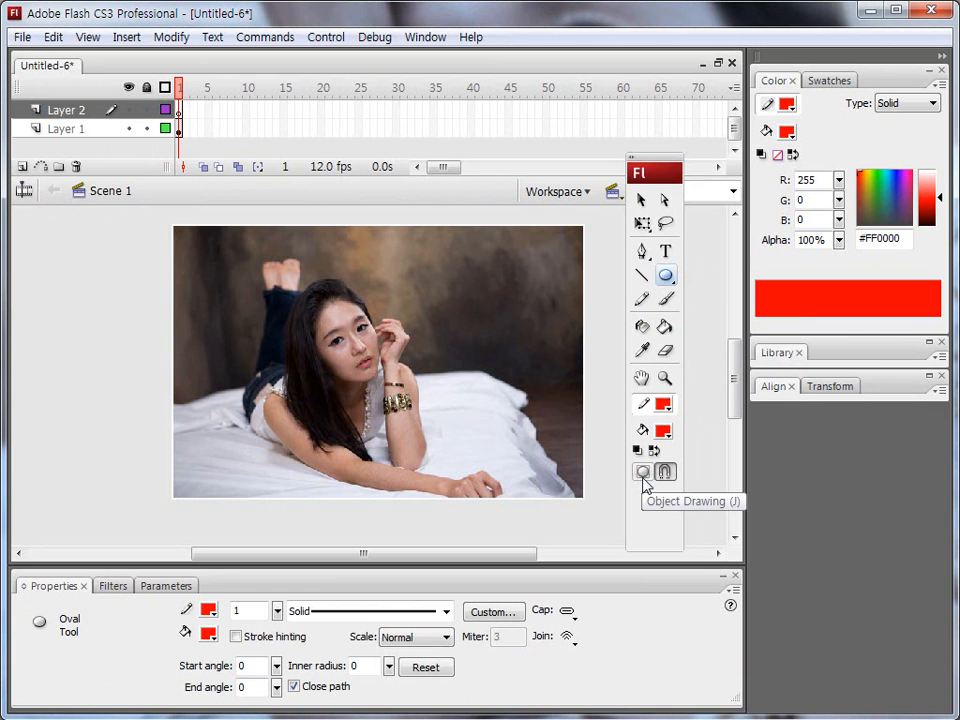
Draw a red circle without a stroke, about 259 px in diameter, and move it over the face to about X 118.5, Y 59.8.
{"action": "left_click", "coordinate": [662, 431]}
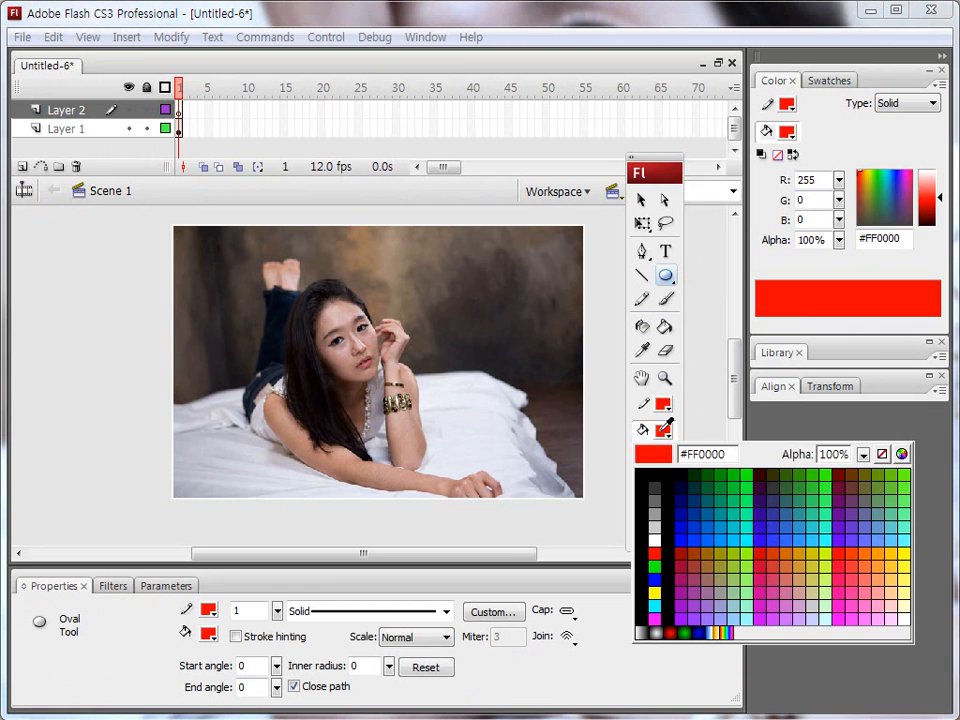
{"action": "left_click", "coordinate": [655, 553]}
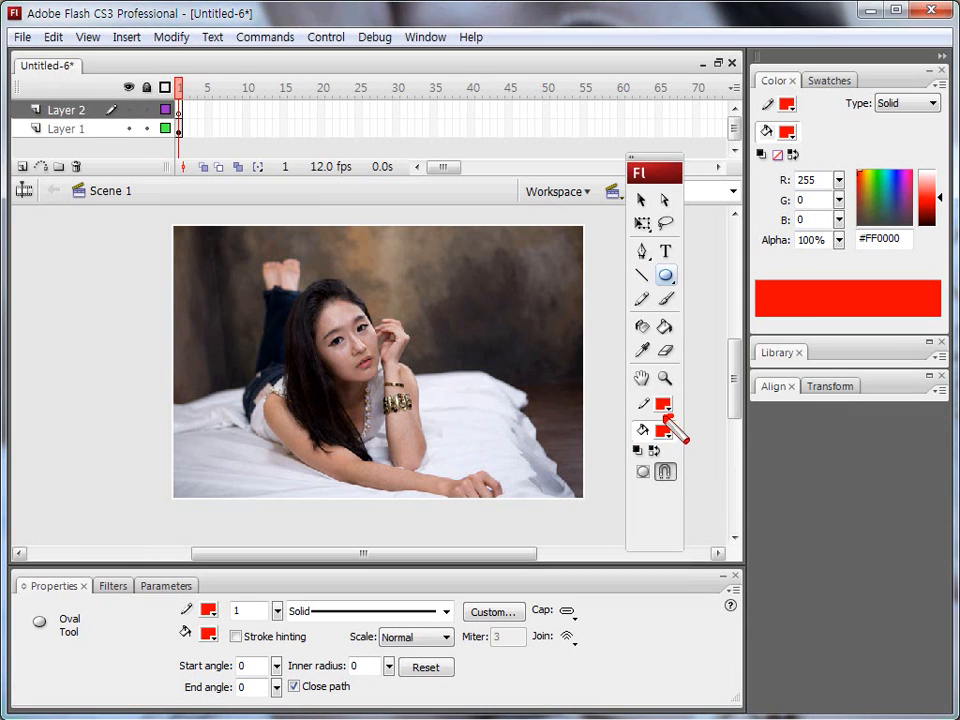
{"action": "left_click", "coordinate": [663, 405]}
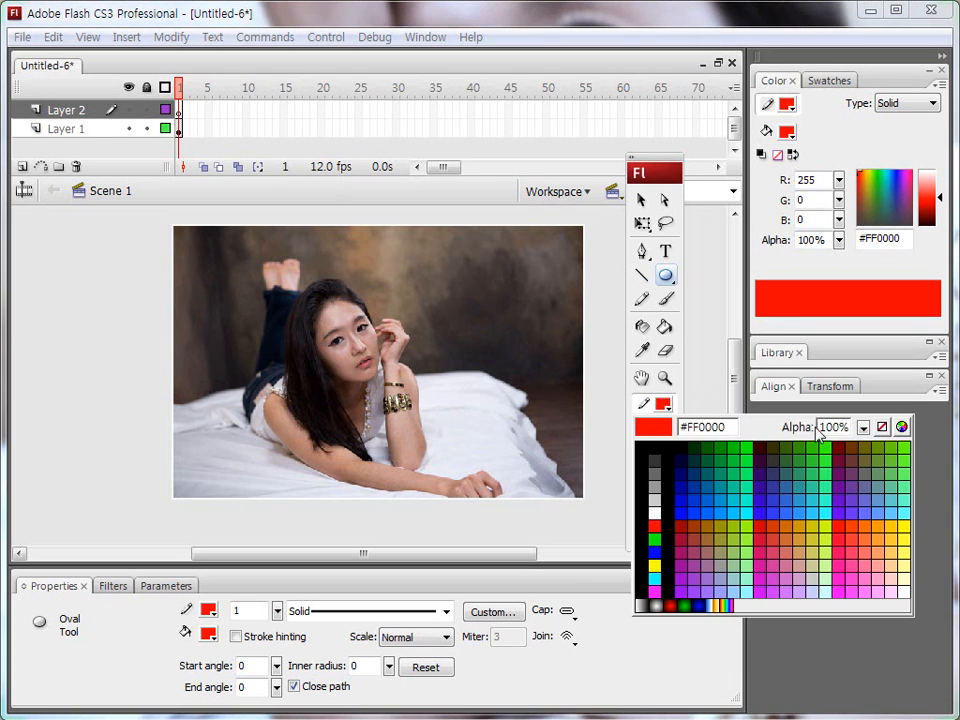
{"action": "left_click", "coordinate": [881, 426]}
{"action": "left_click_drag", "start_coordinate": [273, 300], "coordinate": [431, 443]}
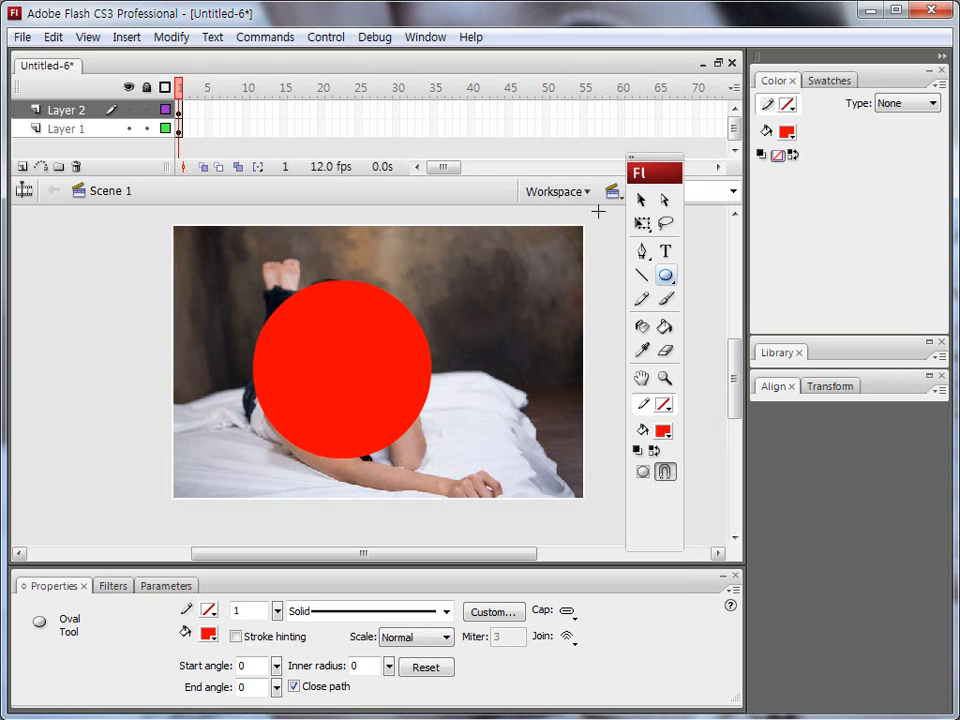
{"action": "left_click", "coordinate": [641, 199]}
{"action": "left_click_drag", "start_coordinate": [369, 354], "coordinate": [372, 340]}
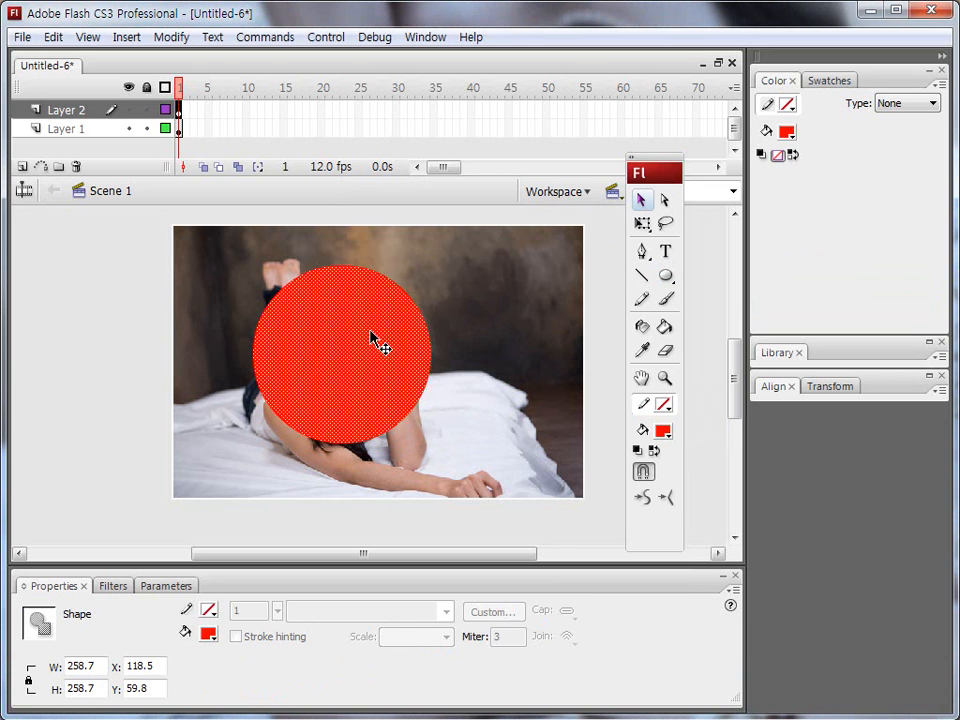
{"action": "left_click", "coordinate": [111, 321]}
{"action": "left_click", "coordinate": [318, 358]}
{"action": "key", "text": "ctrl+2"}
{"action": "mouse_move", "coordinate": [300, 335]}
{"action": "left_mouse_down"}
{"action": "mouse_move", "coordinate": [248, 312]}
{"action": "mouse_move", "coordinate": [88, 100]}
{"action": "left_mouse_up"}
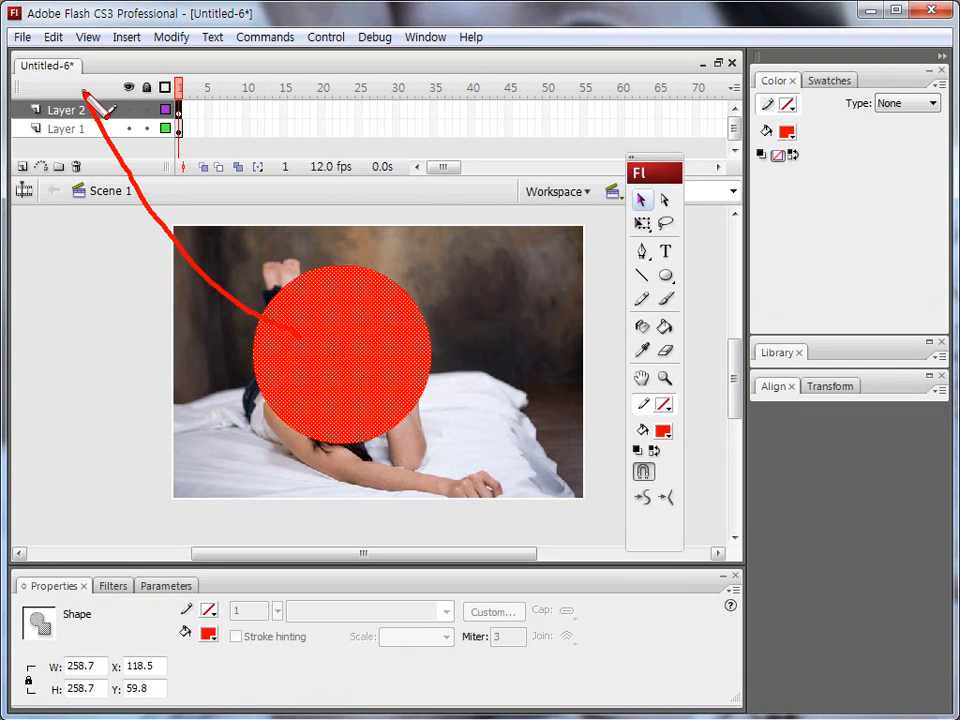
{"action": "mouse_move", "coordinate": [231, 366]}
{"action": "left_mouse_down"}
{"action": "mouse_move", "coordinate": [202, 363]}
{"action": "mouse_move", "coordinate": [75, 141]}
{"action": "left_mouse_up"}
{"action": "key", "text": "Escape"}
Rename Layer 2, which holds the red circle, to 도형.
{"action": "double_click", "coordinate": [67, 112]}
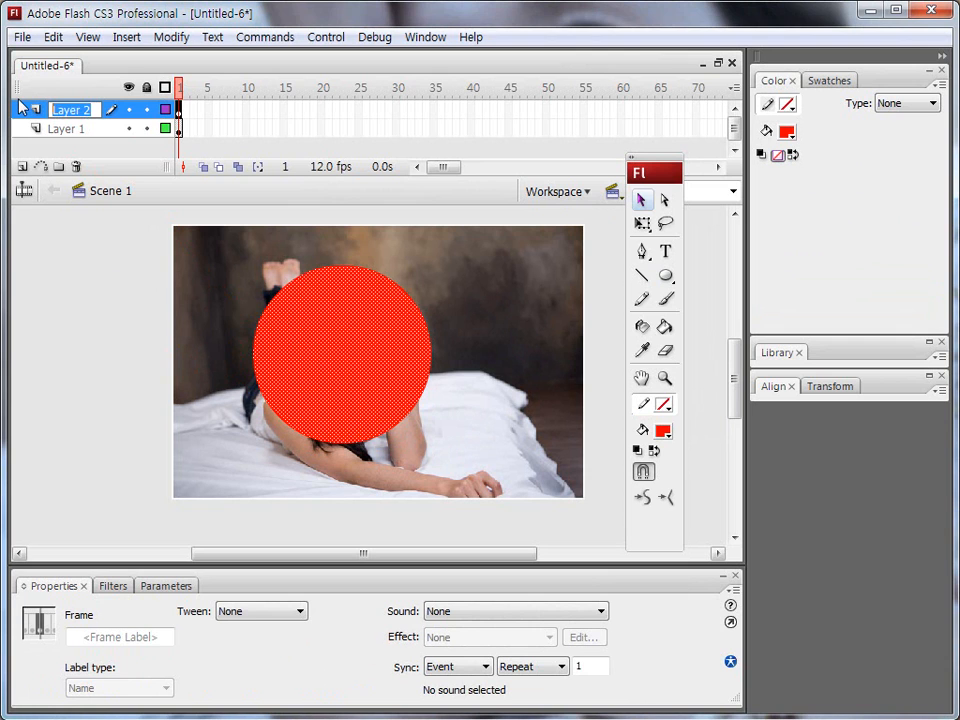
{"action": "type", "text": "ehg"}
{"action": "key", "text": "BackSpace"}
{"action": "key", "text": "BackSpace"}
{"action": "key", "text": "BackSpace"}
{"action": "type", "text": "도형"}
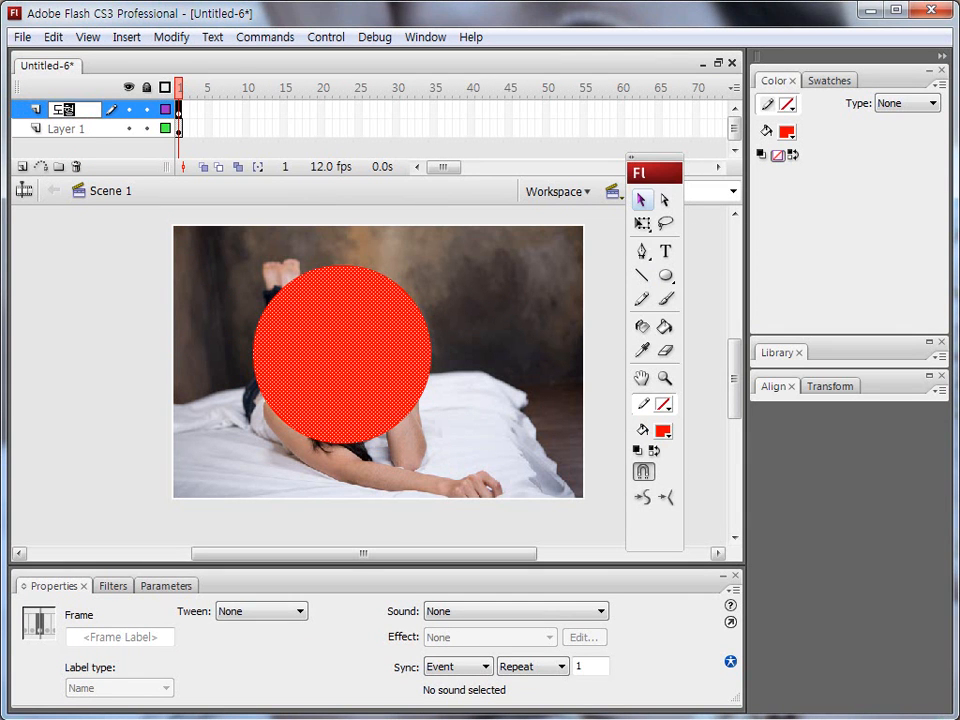
{"action": "key", "text": "Return"}
Rename Layer 1, which holds the photo, to 이미지.
{"action": "double_click", "coordinate": [62, 127]}
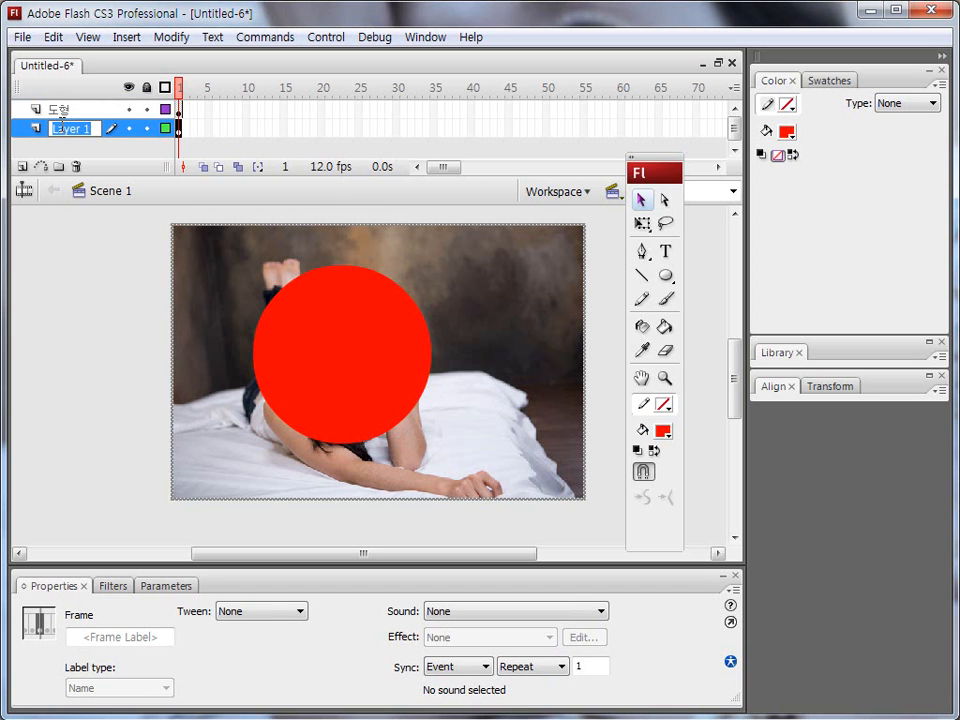
{"action": "type", "text": "이미지"}
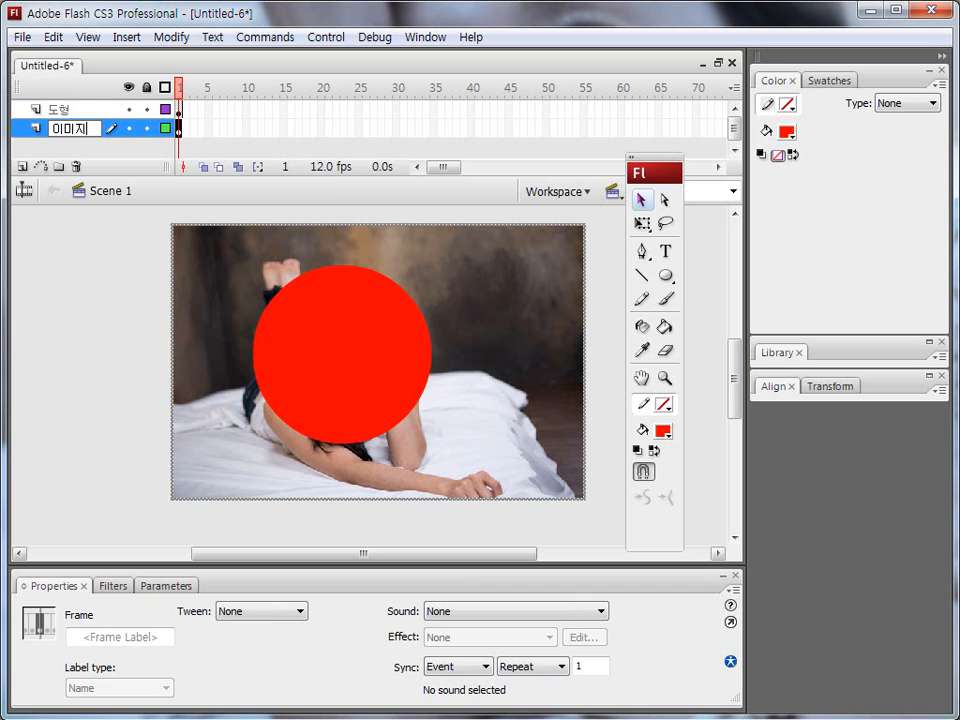
{"action": "key", "text": "Return"}
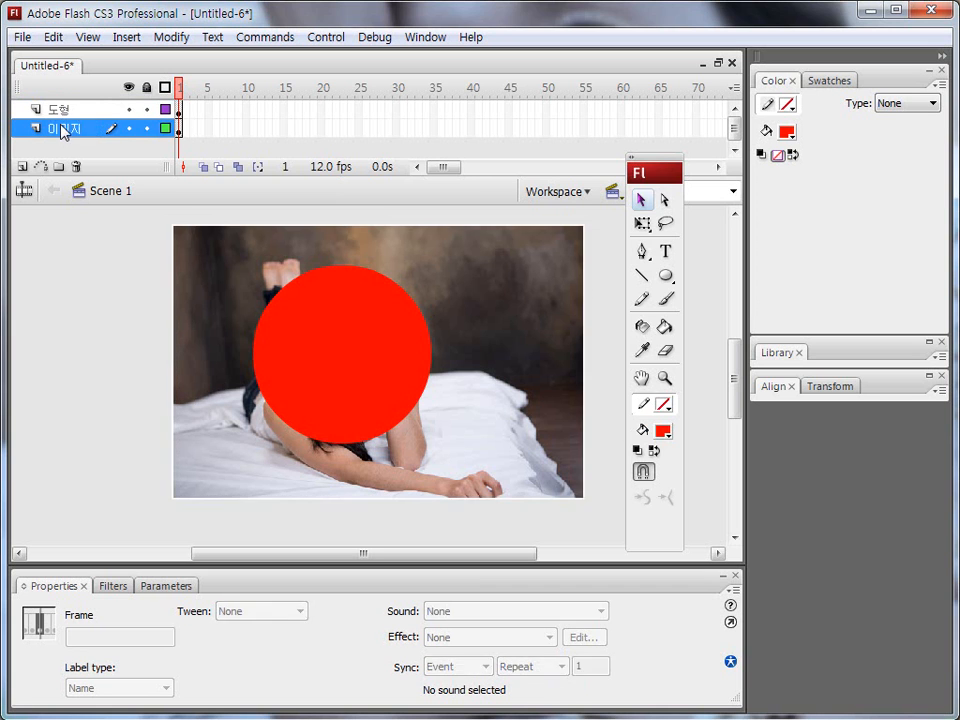
{"action": "key", "text": "ctrl+shift+d"}
{"action": "mouse_move", "coordinate": [85, 127]}
{"action": "left_mouse_down"}
{"action": "mouse_move", "coordinate": [170, 322]}
{"action": "mouse_move", "coordinate": [155, 328]}
{"action": "left_mouse_up"}
{"action": "mouse_move", "coordinate": [74, 107]}
{"action": "left_mouse_down"}
{"action": "mouse_move", "coordinate": [147, 129]}
{"action": "mouse_move", "coordinate": [299, 257]}
{"action": "left_mouse_up"}
{"action": "key", "text": "Escape"}
{"action": "key", "text": "ctrl+shift+d"}
{"action": "mouse_move", "coordinate": [336, 270]}
{"action": "left_mouse_down"}
{"action": "mouse_move", "coordinate": [268, 374]}
{"action": "mouse_move", "coordinate": [274, 401]}
{"action": "left_mouse_up"}
{"action": "left_click_drag", "start_coordinate": [377, 298], "coordinate": [310, 412]}
{"action": "left_click_drag", "start_coordinate": [498, 296], "coordinate": [454, 386]}
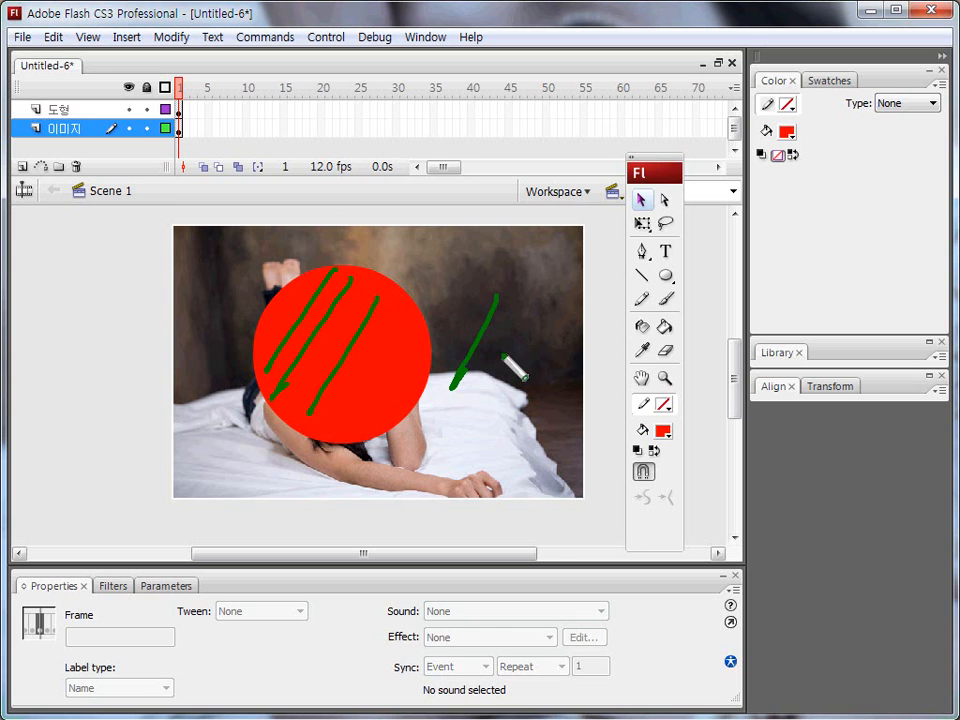
{"action": "left_click_drag", "start_coordinate": [500, 355], "coordinate": [482, 420]}
{"action": "key", "text": "Escape"}
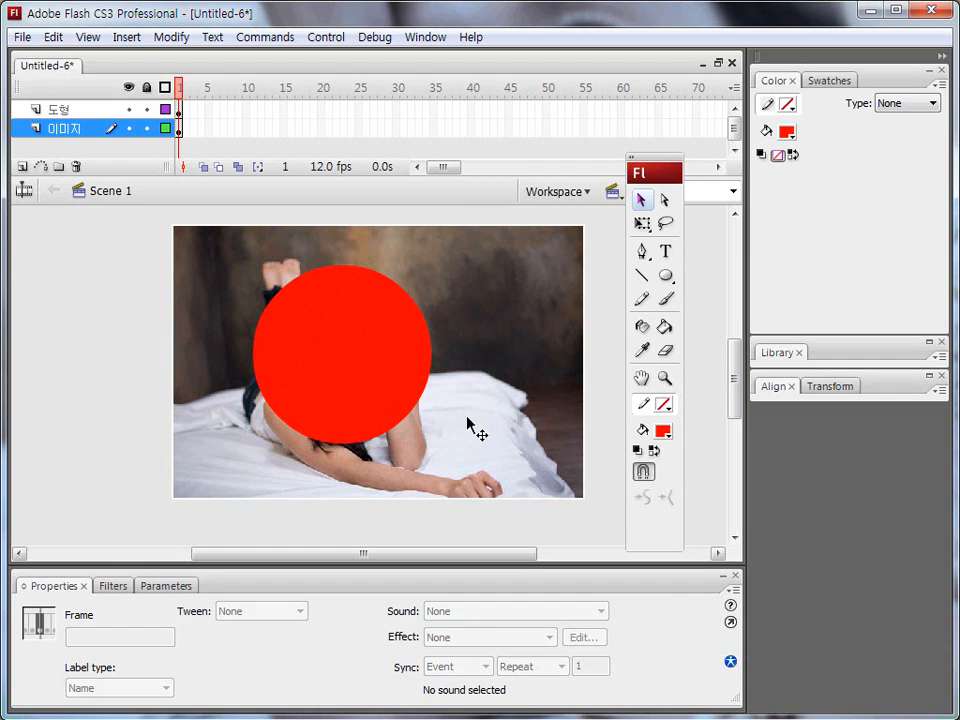
Turn the 도형 layer into a mask for the 이미지 layer beneath it.
{"action": "key", "text": "ctrl+shift+d"}
{"action": "left_click", "coordinate": [62, 110]}
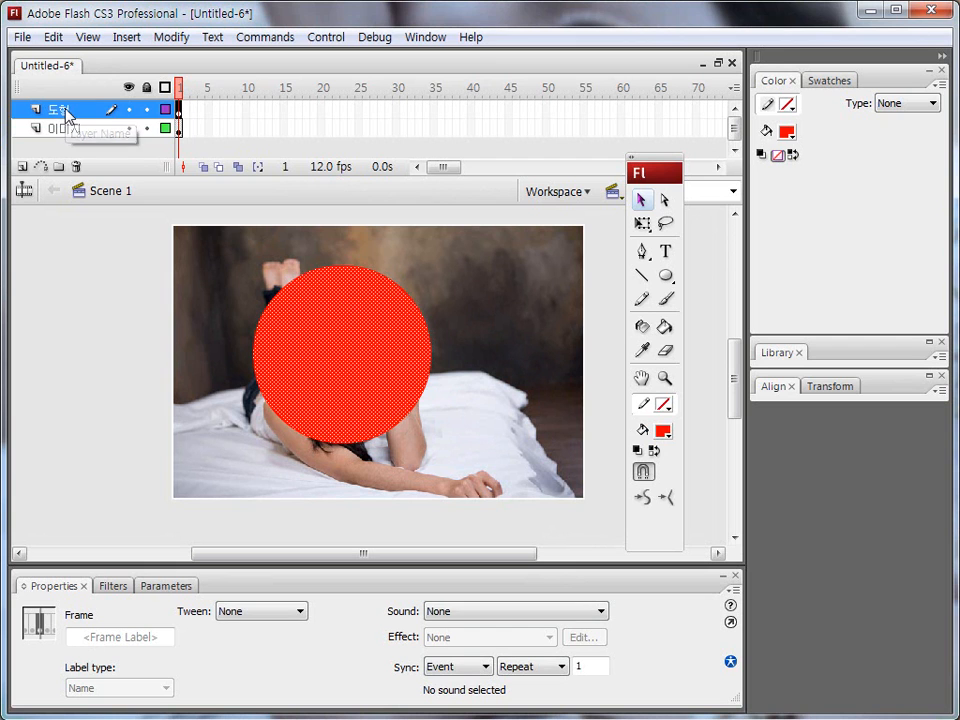
{"action": "right_click", "coordinate": [66, 116]}
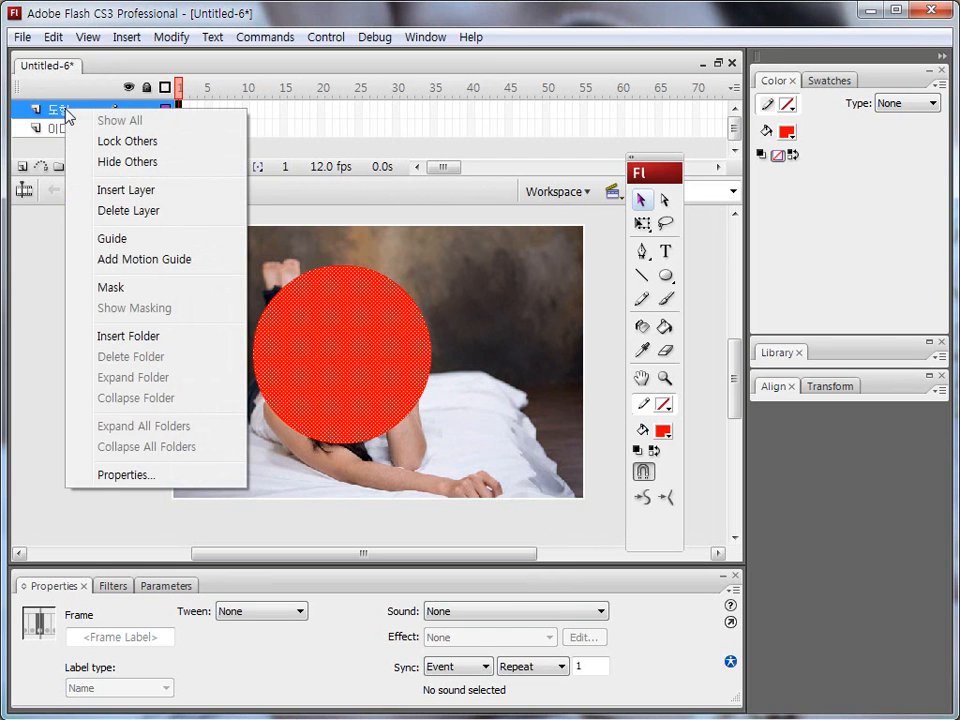
{"action": "left_click", "coordinate": [148, 293]}
{"action": "left_click", "coordinate": [93, 298]}
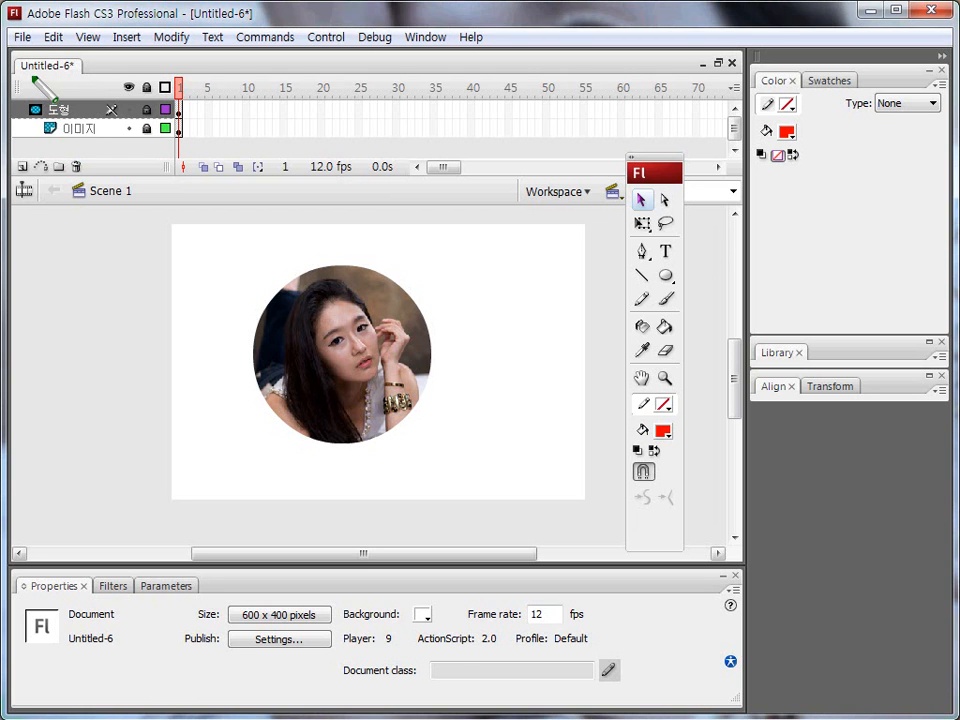
{"action": "left_click_drag", "start_coordinate": [33, 76], "coordinate": [33, 175]}
{"action": "left_click_drag", "start_coordinate": [55, 115], "coordinate": [55, 190]}
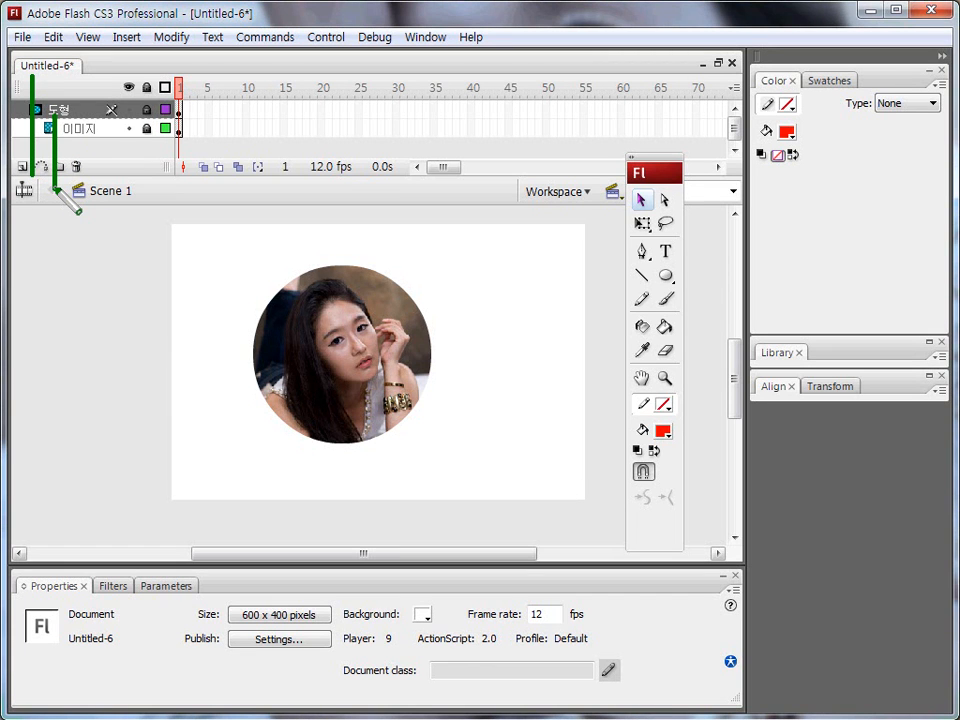
{"action": "key", "text": "r"}
{"action": "key", "text": "Escape"}
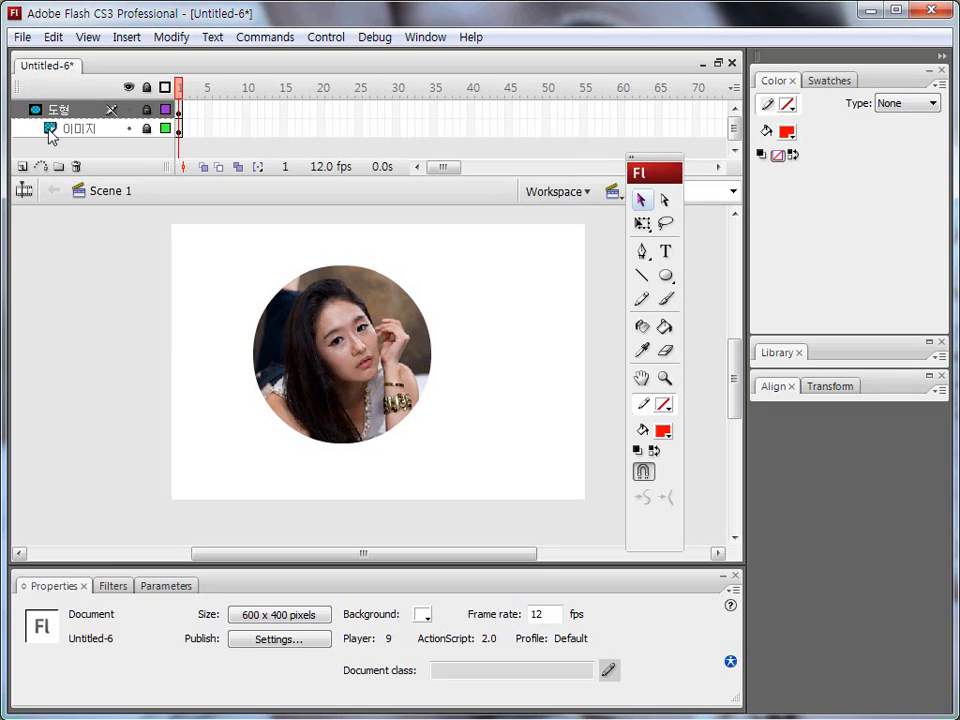
{"action": "key", "text": "ctrl+shift+d"}
{"action": "mouse_move", "coordinate": [32, 104]}
{"action": "left_mouse_down"}
{"action": "mouse_move", "coordinate": [68, 120]}
{"action": "mouse_move", "coordinate": [80, 108]}
{"action": "mouse_move", "coordinate": [38, 118]}
{"action": "mouse_move", "coordinate": [33, 94]}
{"action": "mouse_move", "coordinate": [40, 165]}
{"action": "mouse_move", "coordinate": [87, 153]}
{"action": "mouse_move", "coordinate": [64, 118]}
{"action": "mouse_move", "coordinate": [45, 158]}
{"action": "mouse_move", "coordinate": [47, 128]}
{"action": "left_mouse_up"}
{"action": "key", "text": "Escape"}
{"action": "left_click", "coordinate": [66, 128]}
{"action": "left_click", "coordinate": [64, 110]}
{"action": "left_click", "coordinate": [68, 130]}
{"action": "left_click", "coordinate": [66, 111]}
{"action": "left_click", "coordinate": [67, 127]}
{"action": "left_click", "coordinate": [66, 111]}
{"action": "left_click", "coordinate": [66, 129]}
{"action": "left_click", "coordinate": [62, 111]}
{"action": "mouse_move", "coordinate": [33, 91]}
{"action": "left_mouse_down"}
{"action": "mouse_move", "coordinate": [33, 145]}
{"action": "mouse_move", "coordinate": [51, 145]}
{"action": "mouse_move", "coordinate": [50, 134]}
{"action": "mouse_move", "coordinate": [44, 145]}
{"action": "left_mouse_up"}
{"action": "key", "text": "Escape"}
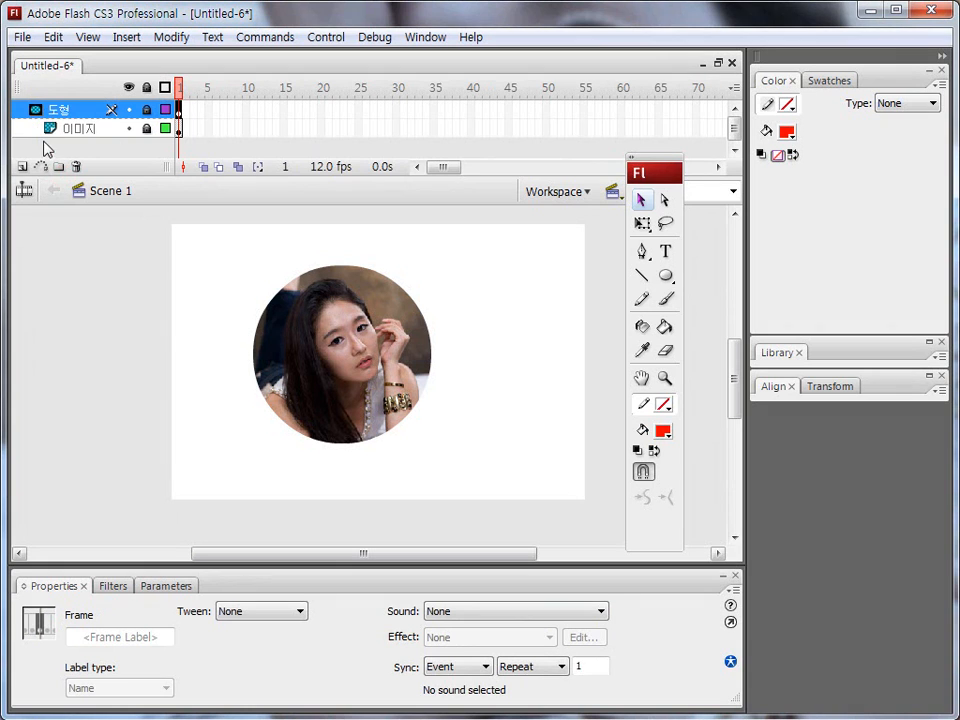
{"action": "key", "text": "ctrl+shift+d"}
{"action": "left_click_drag", "start_coordinate": [147, 100], "coordinate": [157, 135]}
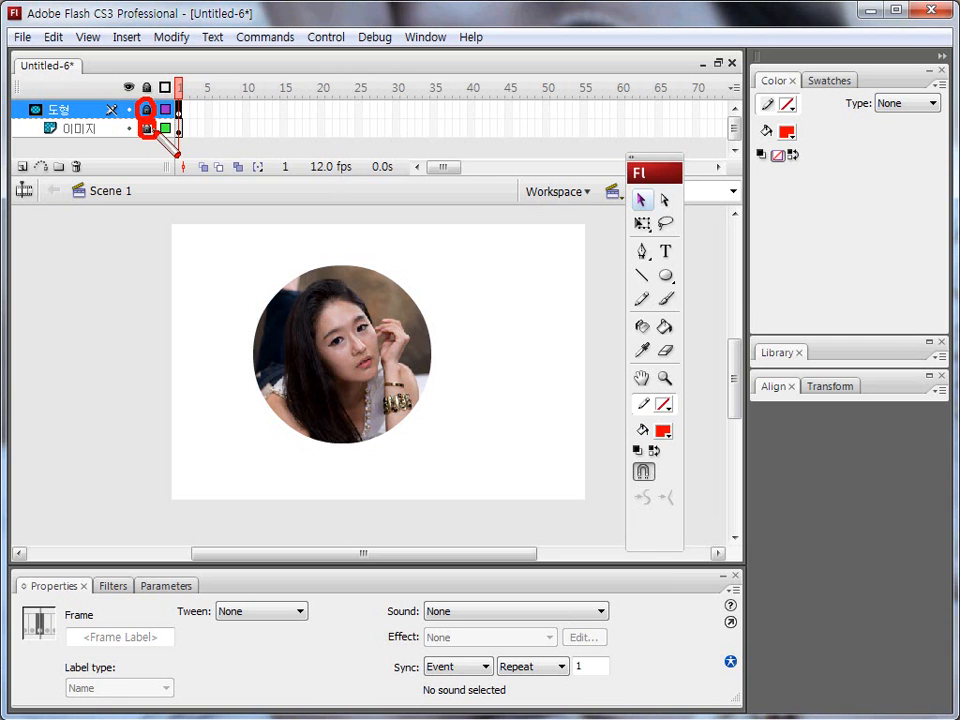
{"action": "key", "text": "Escape"}
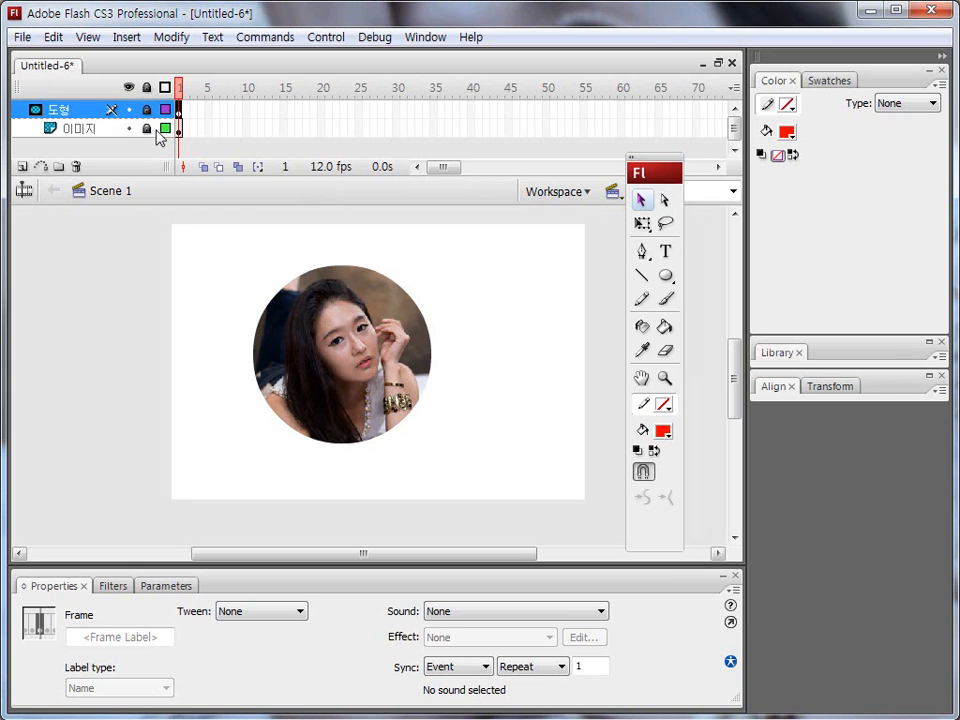
{"action": "key", "text": "ctrl+shift+d"}
{"action": "mouse_move", "coordinate": [46, 110]}
{"action": "left_mouse_down"}
{"action": "mouse_move", "coordinate": [88, 108]}
{"action": "mouse_move", "coordinate": [50, 101]}
{"action": "left_mouse_up"}
{"action": "key", "text": "Escape"}
Turn off the mask on the 도형 layer and unlock both the 도형 and 이미지 layers.
{"action": "right_click", "coordinate": [72, 108]}
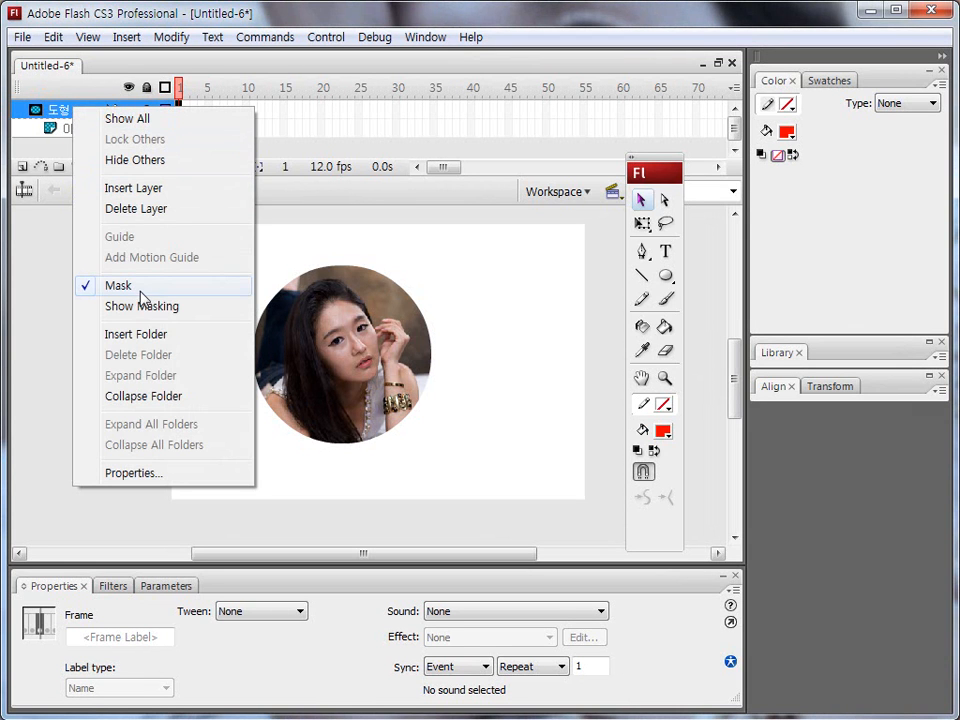
{"action": "left_click", "coordinate": [134, 289]}
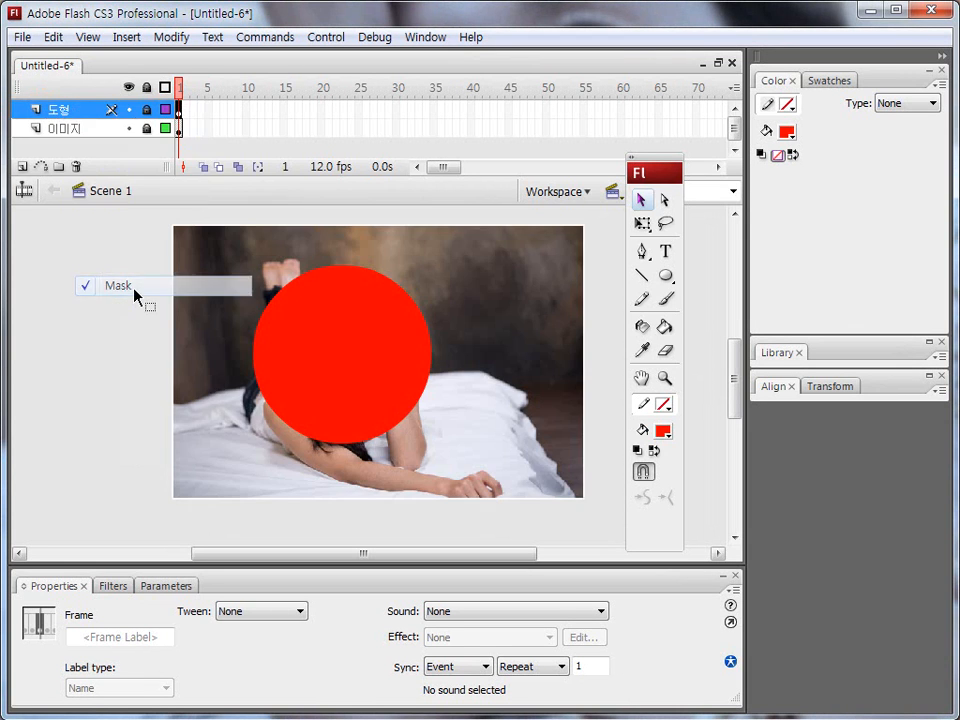
{"action": "key", "text": "ctrl+shift+d"}
{"action": "mouse_move", "coordinate": [136, 119]}
{"action": "left_mouse_down"}
{"action": "mouse_move", "coordinate": [135, 98]}
{"action": "mouse_move", "coordinate": [157, 97]}
{"action": "mouse_move", "coordinate": [157, 118]}
{"action": "mouse_move", "coordinate": [140, 120]}
{"action": "mouse_move", "coordinate": [155, 140]}
{"action": "left_mouse_up"}
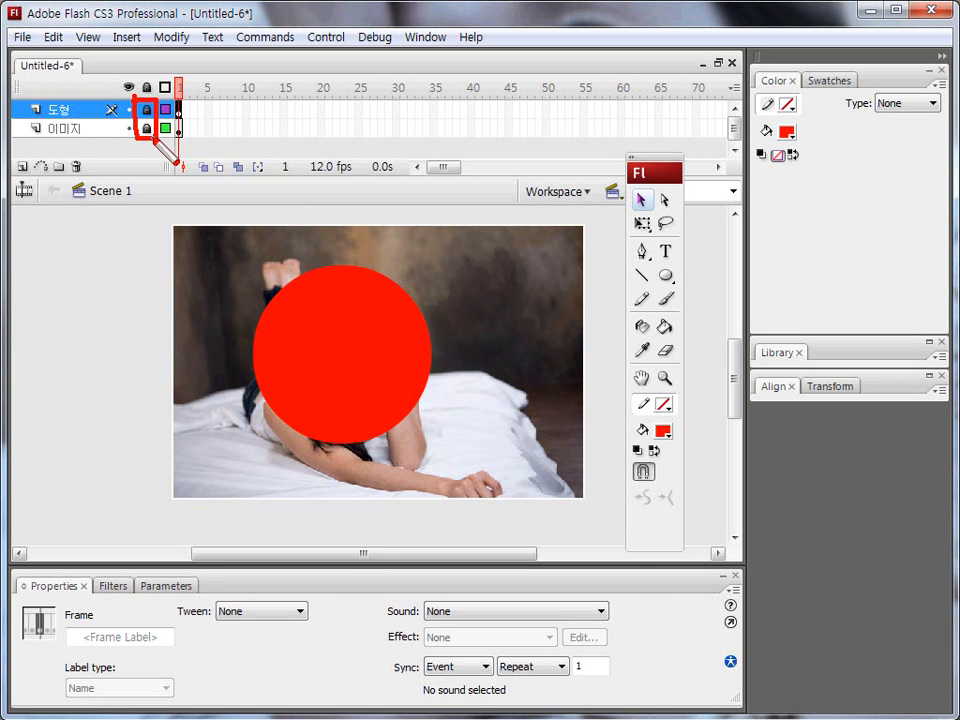
{"action": "key", "text": "Escape"}
{"action": "left_click", "coordinate": [147, 111]}
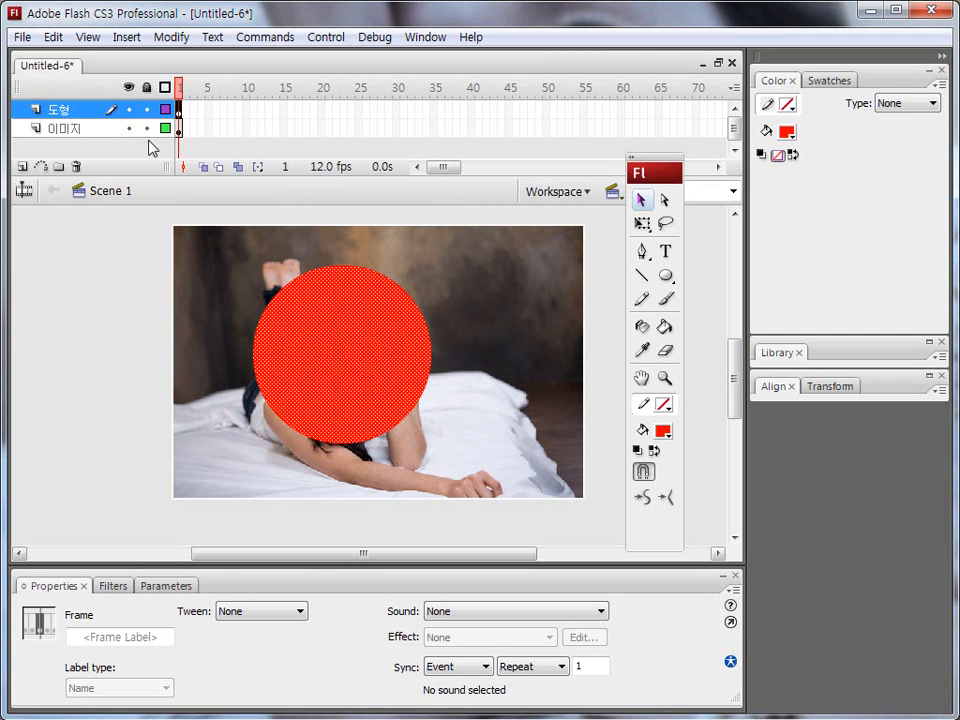
Move the red circle straight down on the stage to about X 118.5, Y 134.7.
{"action": "left_click", "coordinate": [100, 274]}
{"action": "left_click", "coordinate": [305, 370]}
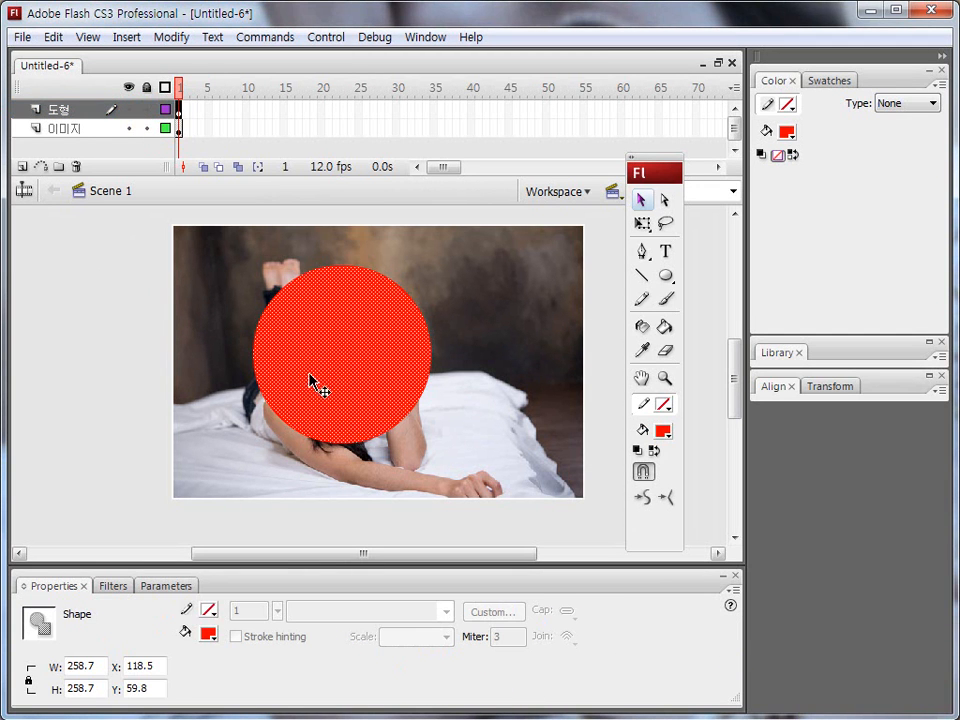
{"action": "left_click", "coordinate": [104, 346]}
{"action": "left_click_drag", "start_coordinate": [321, 347], "coordinate": [320, 386]}
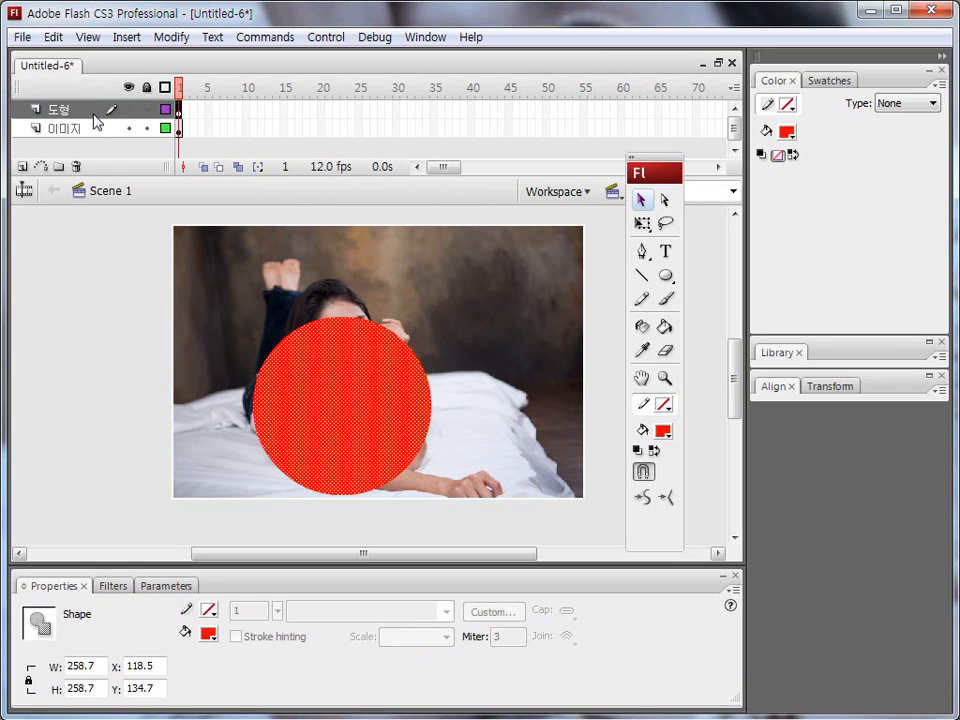
Turn the 도형 layer into a mask again so the circle reveals the photo on the 이미지 layer.
{"action": "key", "text": "alt+c"}
{"action": "mouse_move", "coordinate": [77, 114]}
{"action": "left_mouse_down"}
{"action": "mouse_move", "coordinate": [60, 118]}
{"action": "mouse_move", "coordinate": [74, 118]}
{"action": "left_mouse_up"}
{"action": "key", "text": "Escape"}
{"action": "left_click", "coordinate": [72, 110]}
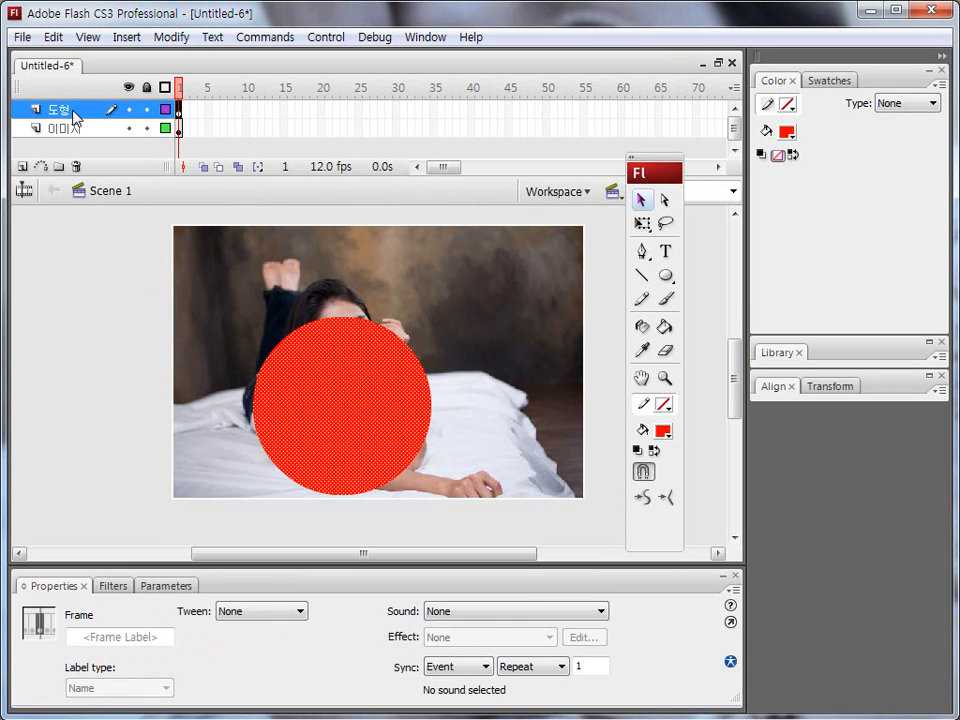
{"action": "right_click", "coordinate": [74, 112]}
{"action": "left_click", "coordinate": [140, 296]}
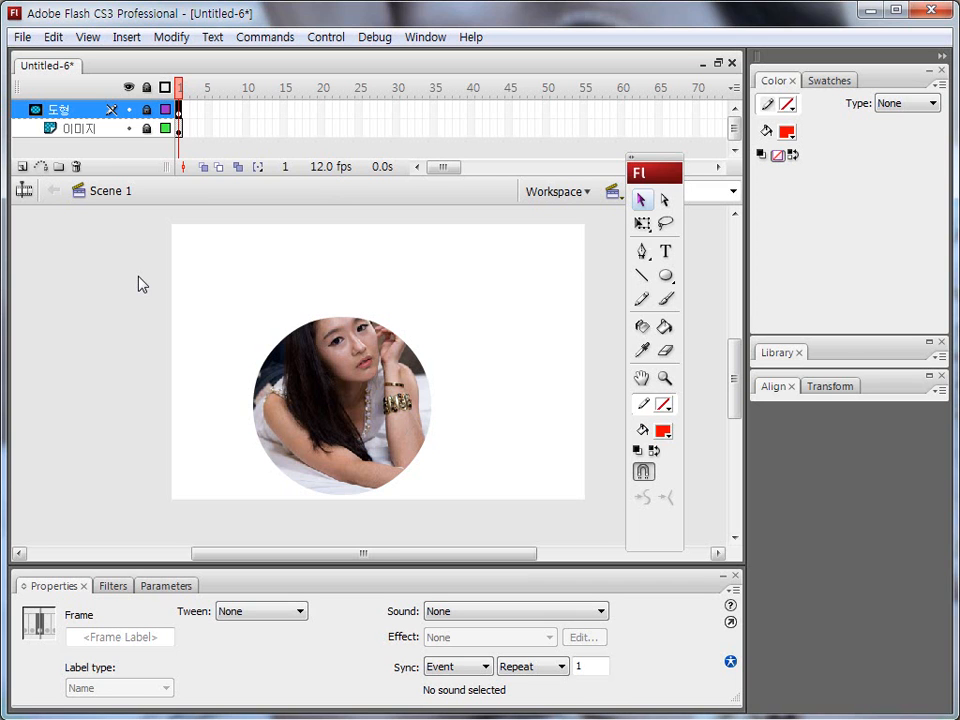
{"action": "key", "text": "ctrl+shift+d"}
{"action": "mouse_move", "coordinate": [72, 127]}
{"action": "left_mouse_down"}
{"action": "mouse_move", "coordinate": [41, 144]}
{"action": "mouse_move", "coordinate": [50, 92]}
{"action": "mouse_move", "coordinate": [75, 128]}
{"action": "left_mouse_up"}
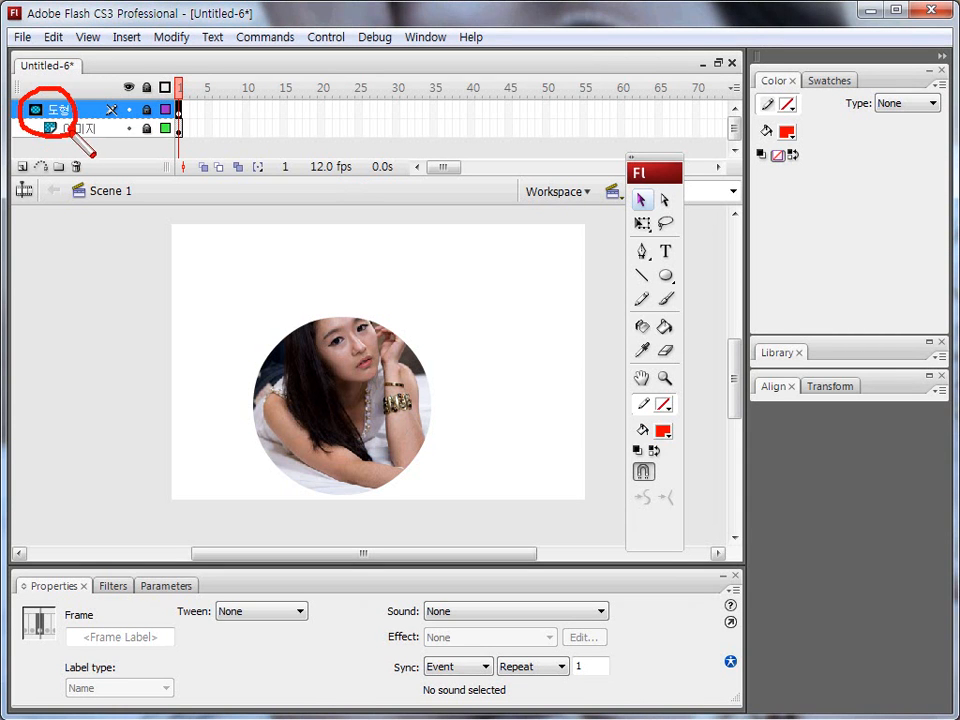
{"action": "key", "text": "Escape"}
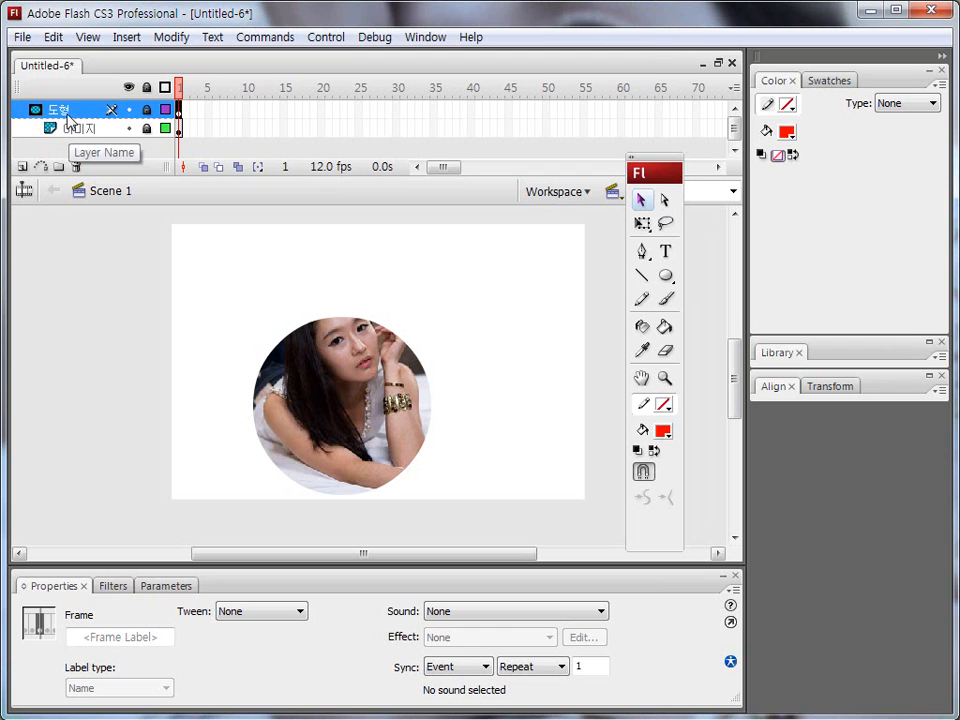
{"action": "right_click", "coordinate": [67, 113]}
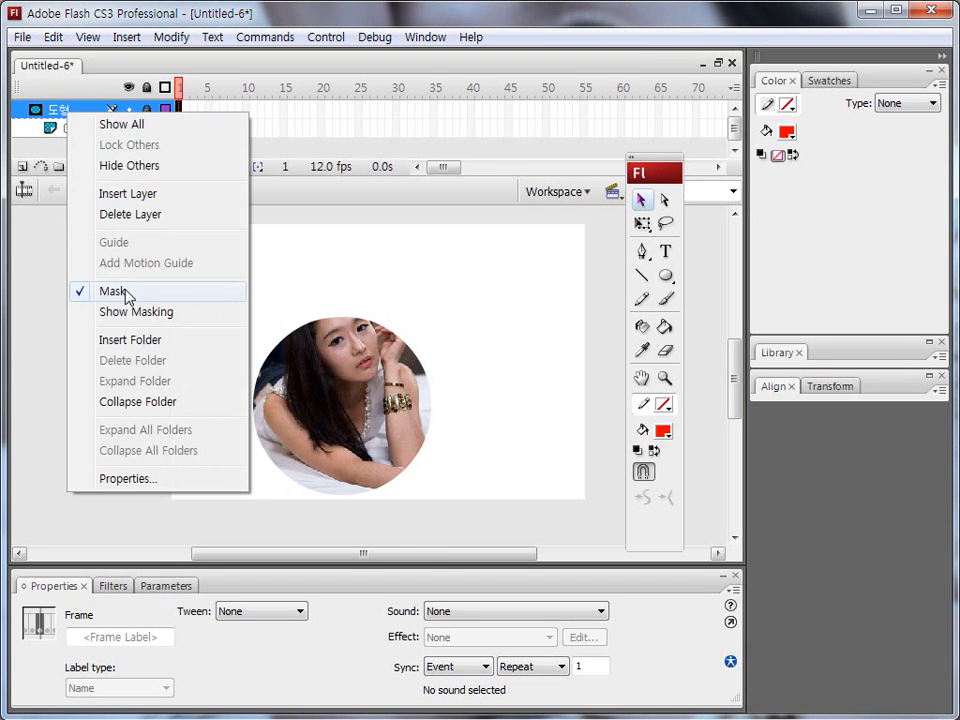
{"action": "left_click", "coordinate": [52, 110]}
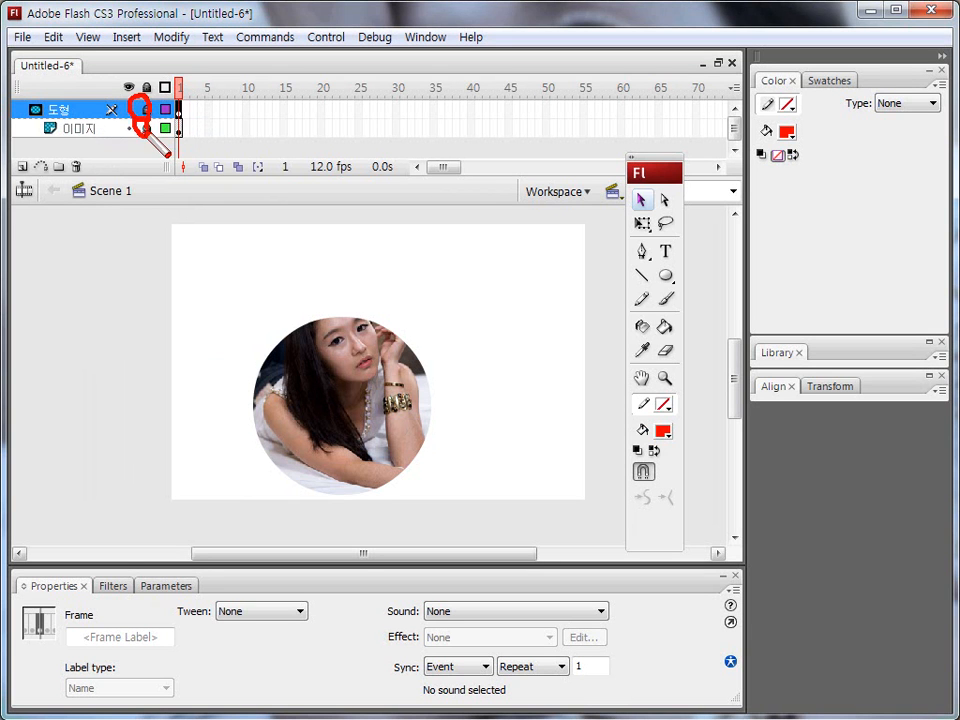
Unlock the 도형 mask layer, move the red circle to about X 189.3, Y 55.8, and lock the layer again.
{"action": "left_click", "coordinate": [147, 110]}
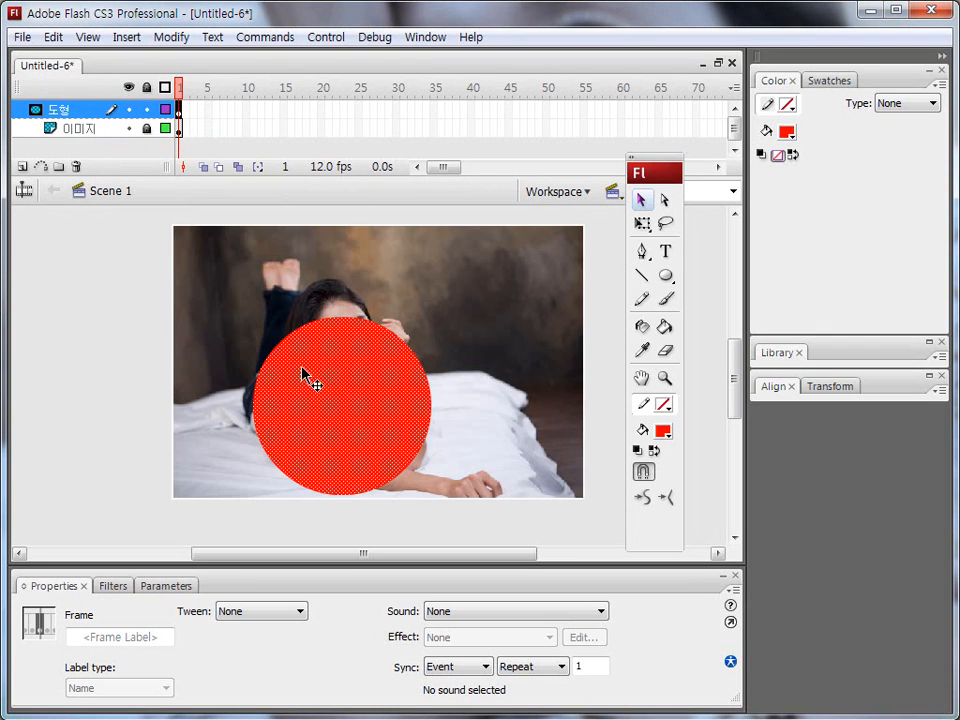
{"action": "left_click", "coordinate": [146, 360]}
{"action": "left_click_drag", "start_coordinate": [331, 411], "coordinate": [390, 360]}
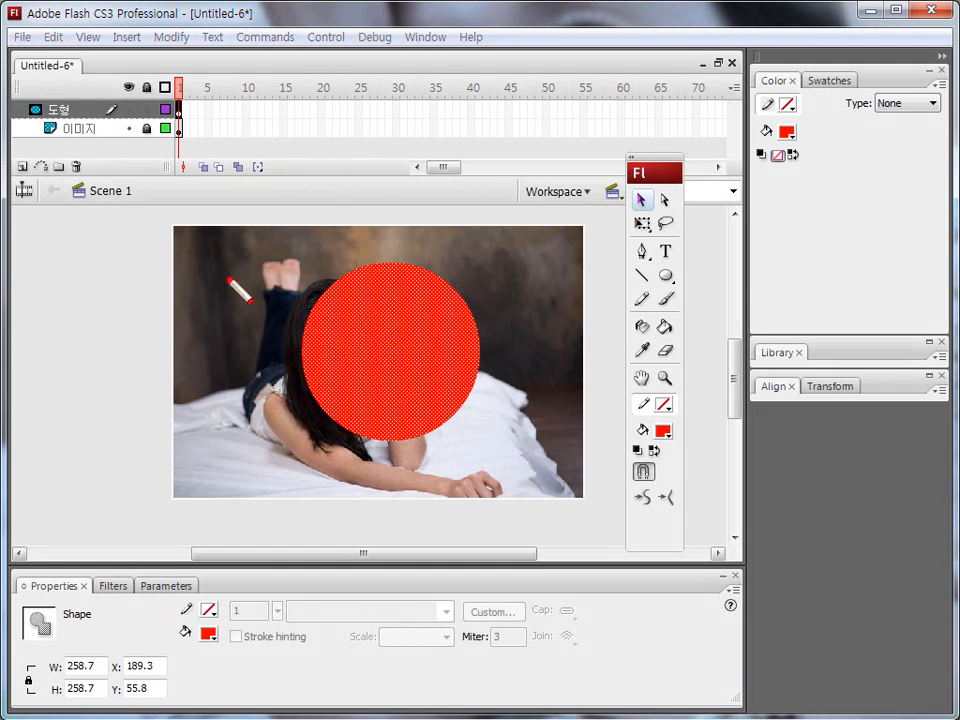
{"action": "left_click", "coordinate": [147, 110]}
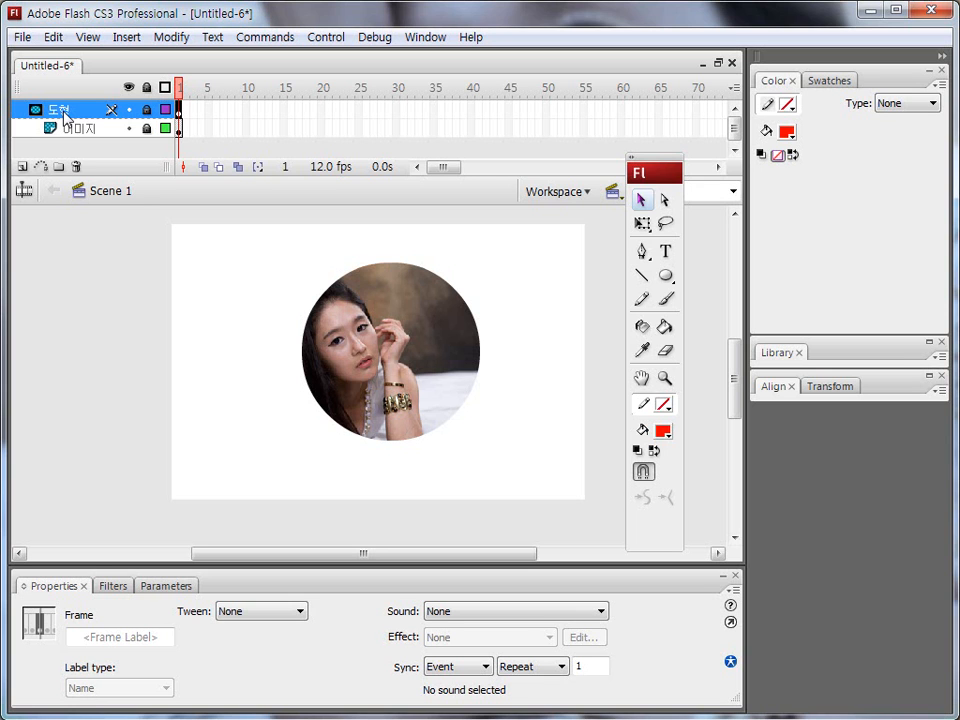
{"action": "right_click", "coordinate": [63, 112]}
{"action": "left_click", "coordinate": [86, 79]}
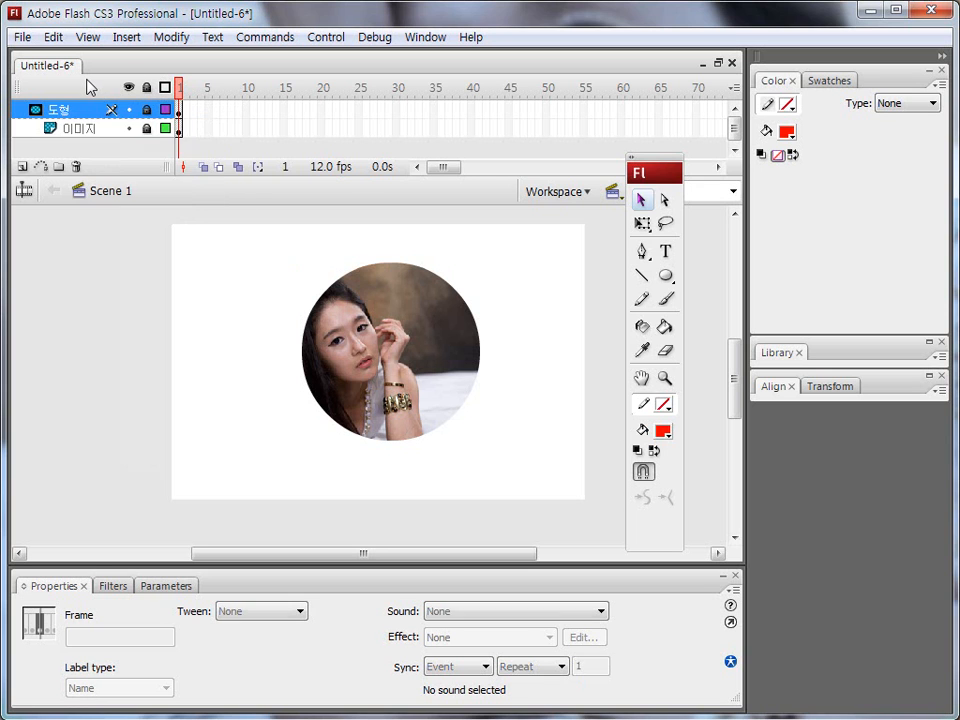
{"action": "key", "text": "ctrl+shift+d"}
{"action": "mouse_move", "coordinate": [148, 103]}
{"action": "left_mouse_down"}
{"action": "mouse_move", "coordinate": [138, 118]}
{"action": "mouse_move", "coordinate": [152, 118]}
{"action": "left_mouse_up"}
{"action": "key", "text": "Escape"}
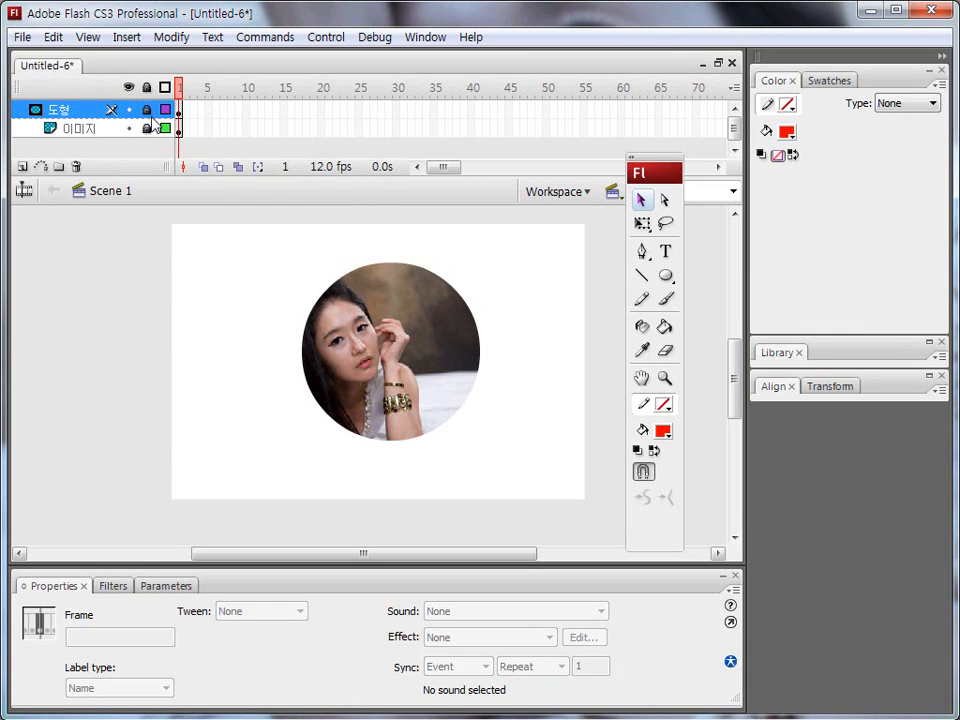
Remove the mask from the 도형 layer and unlock both the 도형 and 이미지 layers.
{"action": "right_click", "coordinate": [68, 115]}
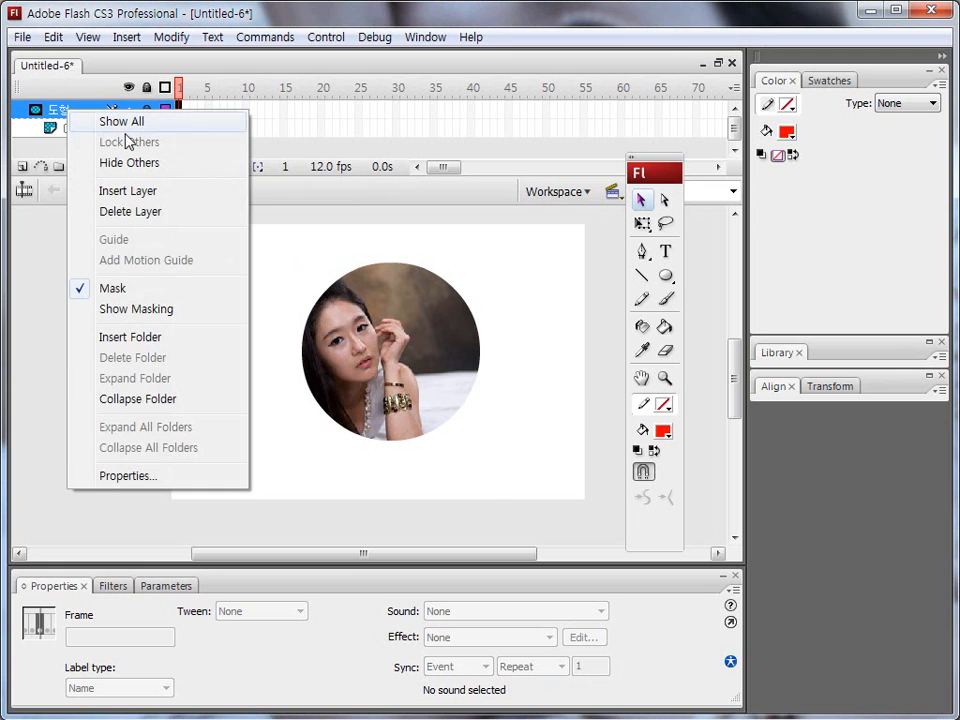
{"action": "left_click", "coordinate": [122, 289]}
{"action": "left_click_drag", "start_coordinate": [147, 113], "coordinate": [148, 137]}
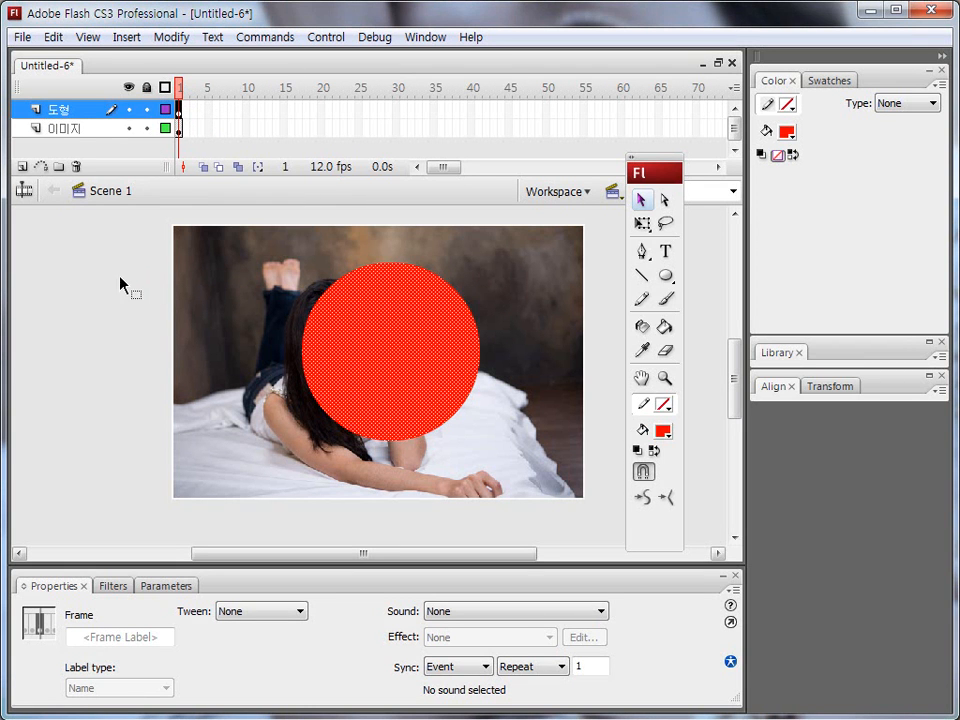
Change the fill color of the circle on the 도형 layer to green #33CC33.
{"action": "left_click", "coordinate": [163, 313]}
{"action": "left_click", "coordinate": [390, 355]}
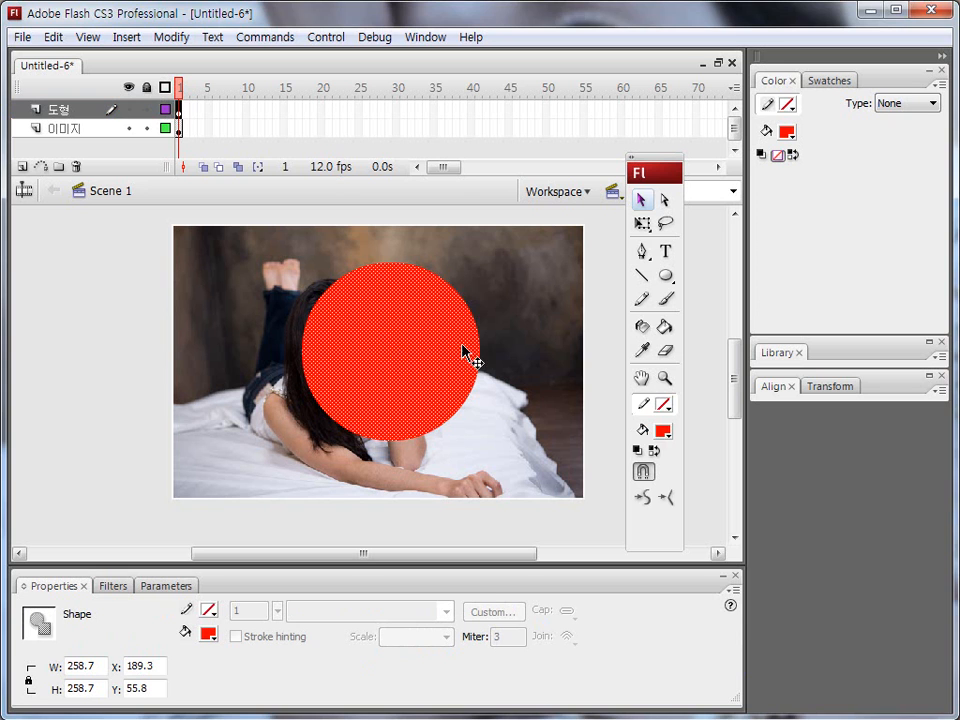
{"action": "left_click", "coordinate": [662, 431]}
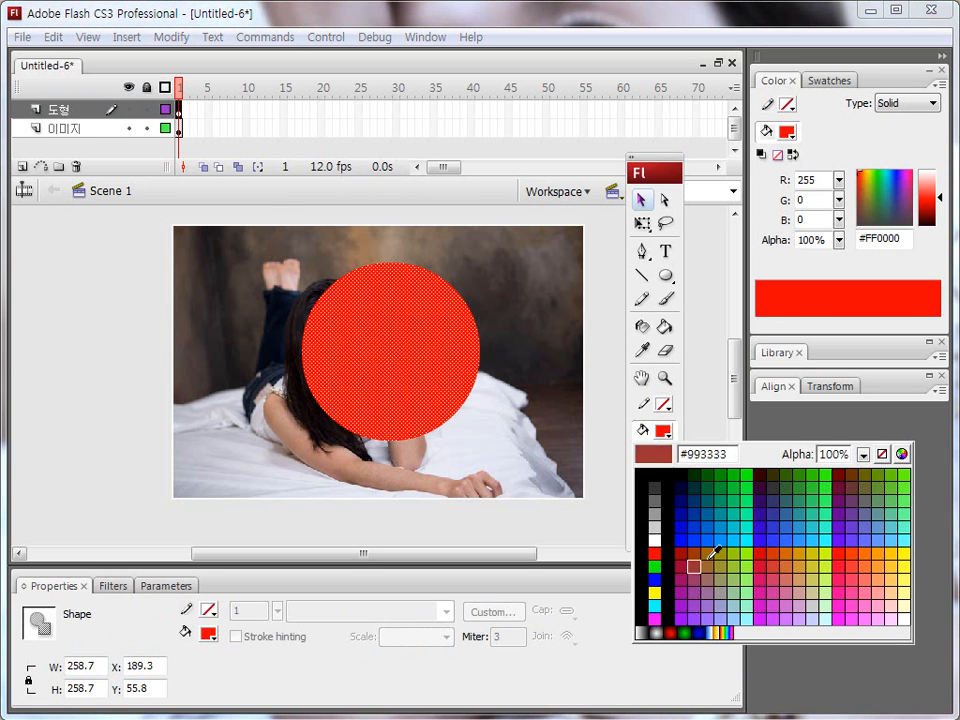
{"action": "left_click", "coordinate": [808, 490]}
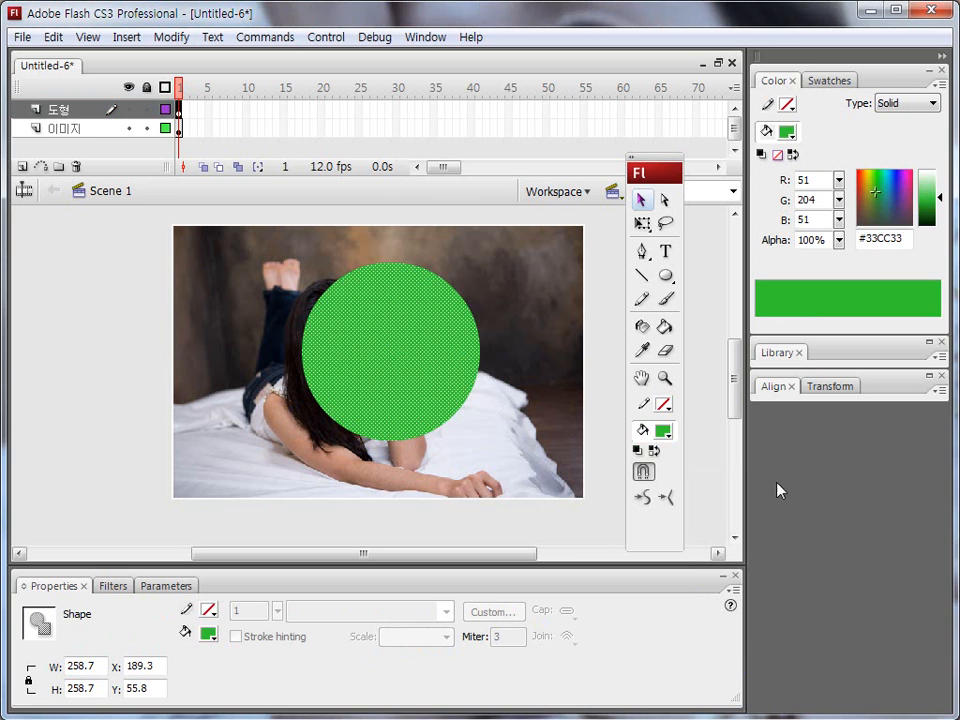
{"action": "mouse_move", "coordinate": [212, 212]}
{"action": "left_mouse_down"}
{"action": "mouse_move", "coordinate": [167, 226]}
{"action": "mouse_move", "coordinate": [254, 372]}
{"action": "mouse_move", "coordinate": [292, 247]}
{"action": "mouse_move", "coordinate": [228, 212]}
{"action": "left_mouse_up"}
{"action": "mouse_move", "coordinate": [230, 268]}
{"action": "left_mouse_down"}
{"action": "mouse_move", "coordinate": [479, 274]}
{"action": "mouse_move", "coordinate": [490, 318]}
{"action": "mouse_move", "coordinate": [594, 258]}
{"action": "mouse_move", "coordinate": [405, 340]}
{"action": "mouse_move", "coordinate": [237, 440]}
{"action": "left_mouse_up"}
{"action": "mouse_move", "coordinate": [222, 398]}
{"action": "left_mouse_down"}
{"action": "mouse_move", "coordinate": [171, 519]}
{"action": "mouse_move", "coordinate": [218, 410]}
{"action": "left_mouse_up"}
{"action": "mouse_move", "coordinate": [503, 382]}
{"action": "left_mouse_down"}
{"action": "mouse_move", "coordinate": [489, 504]}
{"action": "mouse_move", "coordinate": [525, 405]}
{"action": "left_mouse_up"}
{"action": "left_click_drag", "start_coordinate": [276, 459], "coordinate": [478, 460]}
{"action": "mouse_move", "coordinate": [248, 261]}
{"action": "left_mouse_down"}
{"action": "mouse_move", "coordinate": [370, 263]}
{"action": "mouse_move", "coordinate": [580, 273]}
{"action": "mouse_move", "coordinate": [320, 398]}
{"action": "mouse_move", "coordinate": [233, 452]}
{"action": "mouse_move", "coordinate": [480, 456]}
{"action": "left_mouse_up"}
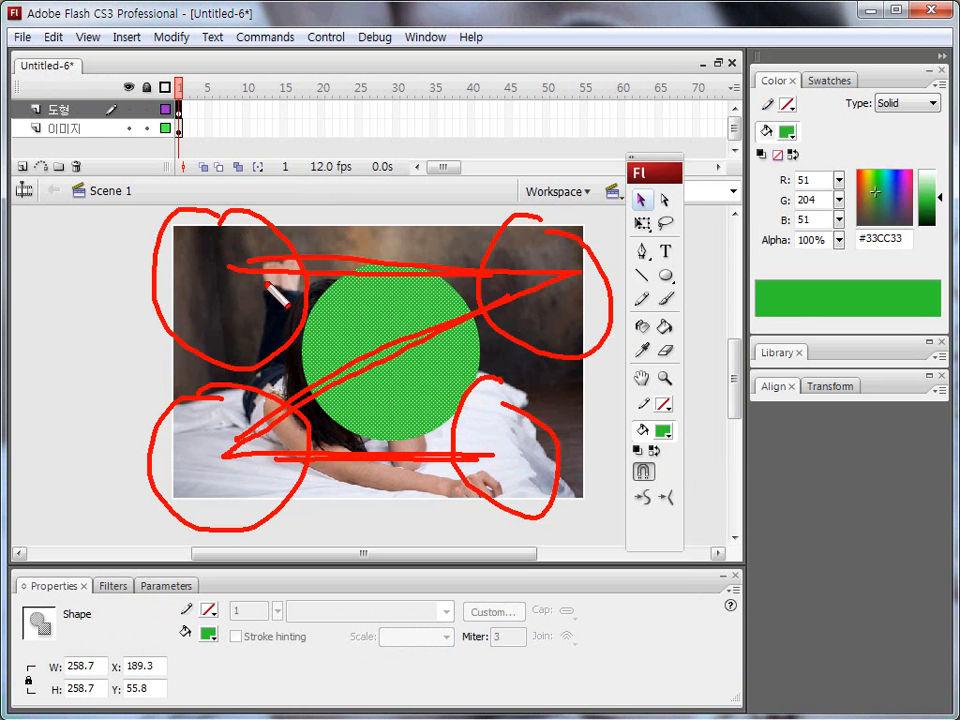
{"action": "left_click_drag", "start_coordinate": [320, 221], "coordinate": [331, 350]}
{"action": "mouse_move", "coordinate": [272, 282]}
{"action": "left_mouse_down"}
{"action": "mouse_move", "coordinate": [372, 251]}
{"action": "mouse_move", "coordinate": [398, 220]}
{"action": "mouse_move", "coordinate": [351, 307]}
{"action": "mouse_move", "coordinate": [460, 264]}
{"action": "mouse_move", "coordinate": [444, 232]}
{"action": "mouse_move", "coordinate": [480, 233]}
{"action": "left_mouse_up"}
{"action": "mouse_move", "coordinate": [570, 259]}
{"action": "left_mouse_down"}
{"action": "mouse_move", "coordinate": [483, 348]}
{"action": "mouse_move", "coordinate": [565, 308]}
{"action": "mouse_move", "coordinate": [526, 292]}
{"action": "left_mouse_up"}
{"action": "mouse_move", "coordinate": [472, 275]}
{"action": "left_mouse_down"}
{"action": "mouse_move", "coordinate": [533, 380]}
{"action": "mouse_move", "coordinate": [439, 311]}
{"action": "mouse_move", "coordinate": [300, 290]}
{"action": "mouse_move", "coordinate": [317, 354]}
{"action": "mouse_move", "coordinate": [378, 369]}
{"action": "left_mouse_up"}
{"action": "mouse_move", "coordinate": [222, 388]}
{"action": "left_mouse_down"}
{"action": "mouse_move", "coordinate": [160, 489]}
{"action": "mouse_move", "coordinate": [288, 468]}
{"action": "mouse_move", "coordinate": [268, 423]}
{"action": "left_mouse_up"}
{"action": "left_click_drag", "start_coordinate": [330, 390], "coordinate": [380, 408]}
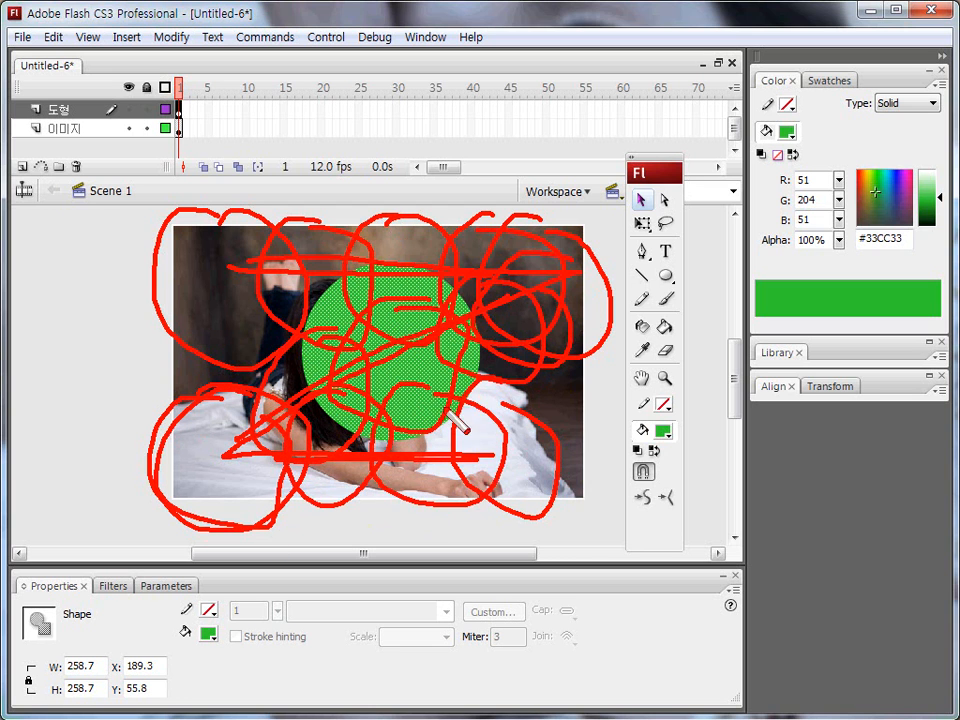
{"action": "left_click_drag", "start_coordinate": [380, 482], "coordinate": [474, 382]}
{"action": "mouse_move", "coordinate": [570, 384]}
{"action": "left_mouse_down"}
{"action": "mouse_move", "coordinate": [593, 522]}
{"action": "mouse_move", "coordinate": [570, 402]}
{"action": "mouse_move", "coordinate": [611, 474]}
{"action": "mouse_move", "coordinate": [600, 486]}
{"action": "left_mouse_up"}
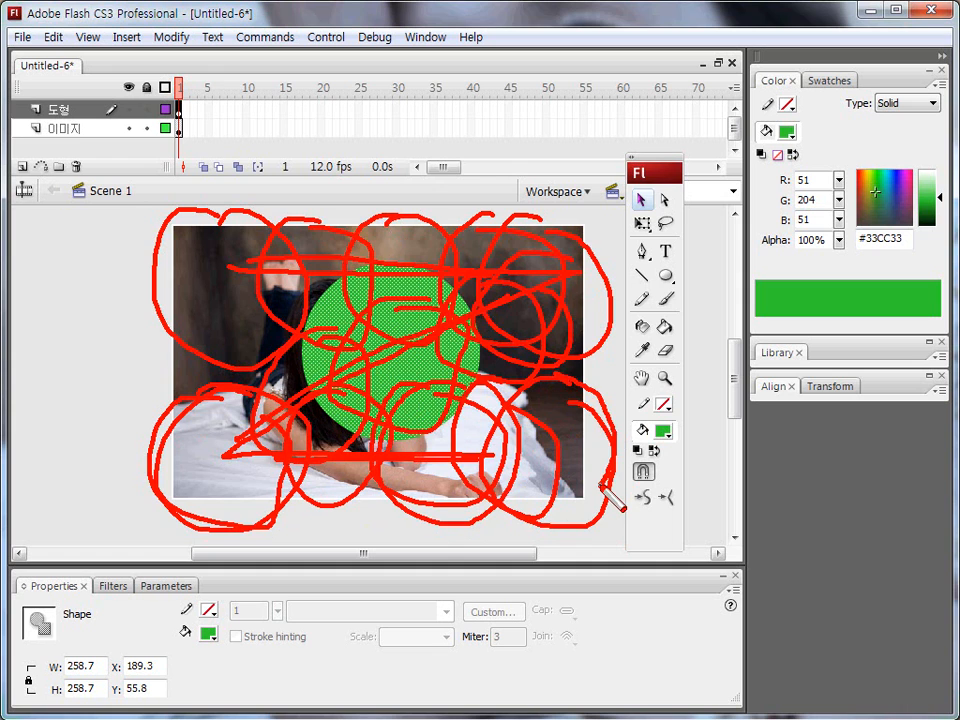
{"action": "key", "text": "Escape"}
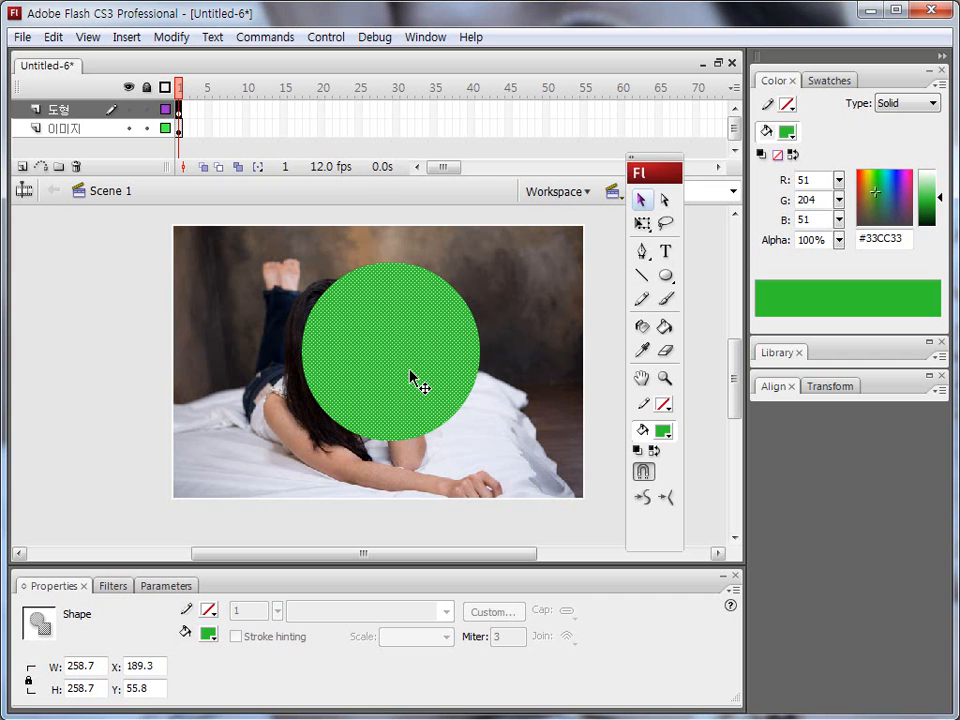
Move the green circle off the stage, beyond its upper-left corner, to about X -272.3, Y -51.8.
{"action": "mouse_move", "coordinate": [429, 416]}
{"action": "left_mouse_down"}
{"action": "mouse_move", "coordinate": [388, 277]}
{"action": "mouse_move", "coordinate": [435, 407]}
{"action": "left_mouse_up"}
{"action": "mouse_move", "coordinate": [370, 370]}
{"action": "left_mouse_down"}
{"action": "mouse_move", "coordinate": [142, 301]}
{"action": "mouse_move", "coordinate": [82, 301]}
{"action": "mouse_move", "coordinate": [86, 311]}
{"action": "left_mouse_up"}
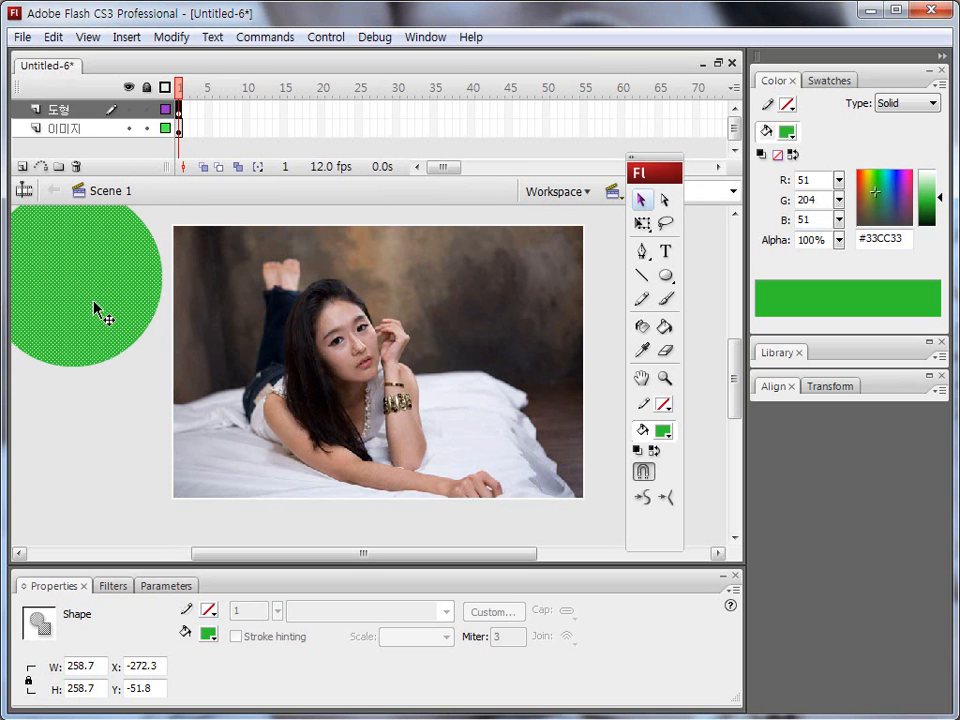
{"action": "left_click_drag", "start_coordinate": [98, 223], "coordinate": [86, 223]}
{"action": "mouse_move", "coordinate": [590, 198]}
{"action": "left_mouse_down"}
{"action": "mouse_move", "coordinate": [560, 290]}
{"action": "mouse_move", "coordinate": [600, 200]}
{"action": "left_mouse_up"}
{"action": "mouse_move", "coordinate": [175, 428]}
{"action": "left_mouse_down"}
{"action": "mouse_move", "coordinate": [172, 569]}
{"action": "mouse_move", "coordinate": [180, 430]}
{"action": "left_mouse_up"}
{"action": "left_click_drag", "start_coordinate": [595, 437], "coordinate": [580, 440]}
{"action": "left_click_drag", "start_coordinate": [103, 216], "coordinate": [96, 275]}
{"action": "left_click_drag", "start_coordinate": [516, 257], "coordinate": [549, 257]}
{"action": "left_click_drag", "start_coordinate": [181, 412], "coordinate": [179, 467]}
{"action": "mouse_move", "coordinate": [520, 428]}
{"action": "left_mouse_down"}
{"action": "mouse_move", "coordinate": [538, 472]}
{"action": "mouse_move", "coordinate": [509, 490]}
{"action": "left_mouse_up"}
{"action": "mouse_move", "coordinate": [130, 266]}
{"action": "left_mouse_down"}
{"action": "mouse_move", "coordinate": [568, 294]}
{"action": "mouse_move", "coordinate": [206, 530]}
{"action": "mouse_move", "coordinate": [549, 508]}
{"action": "left_mouse_up"}
{"action": "left_click_drag", "start_coordinate": [182, 97], "coordinate": [186, 122]}
{"action": "left_click_drag", "start_coordinate": [343, 103], "coordinate": [350, 118]}
{"action": "left_click_drag", "start_coordinate": [460, 105], "coordinate": [472, 118]}
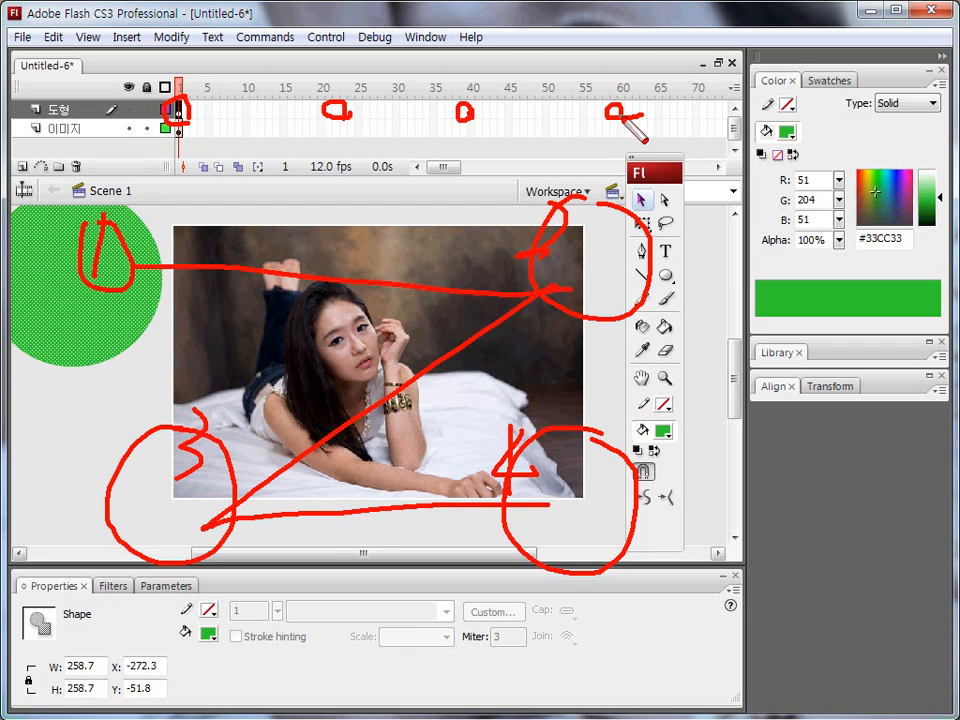
{"action": "key", "text": "Escape"}
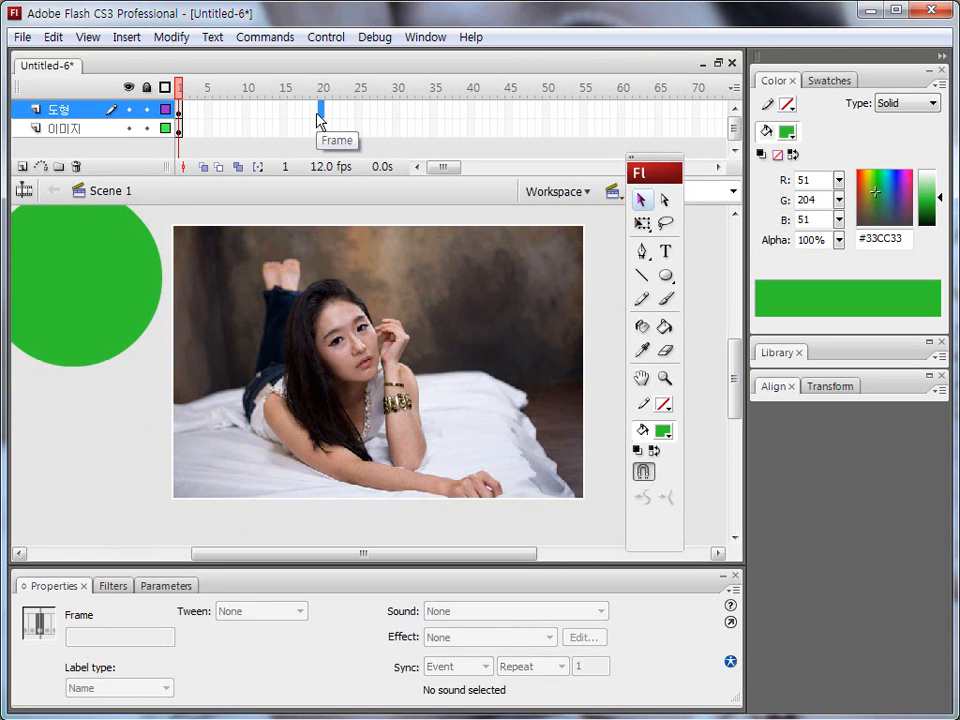
Insert keyframes on the 도형 layer at frames 20, 38 and 55.
{"action": "key", "text": "F6"}
{"action": "left_click", "coordinate": [456, 110]}
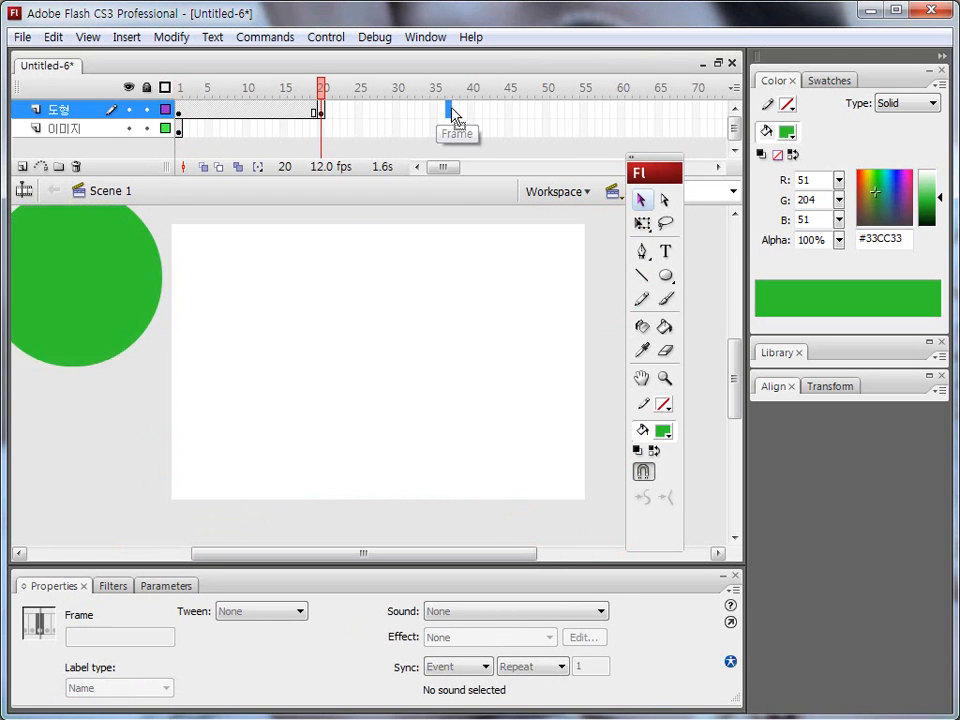
{"action": "key", "text": "F6"}
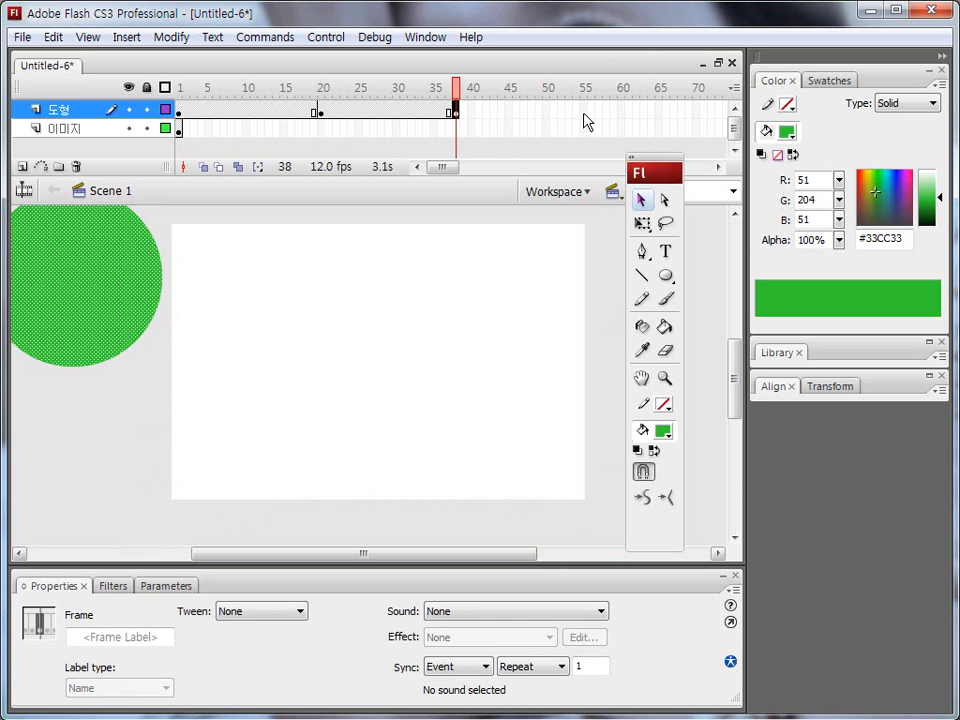
{"action": "left_click", "coordinate": [586, 110]}
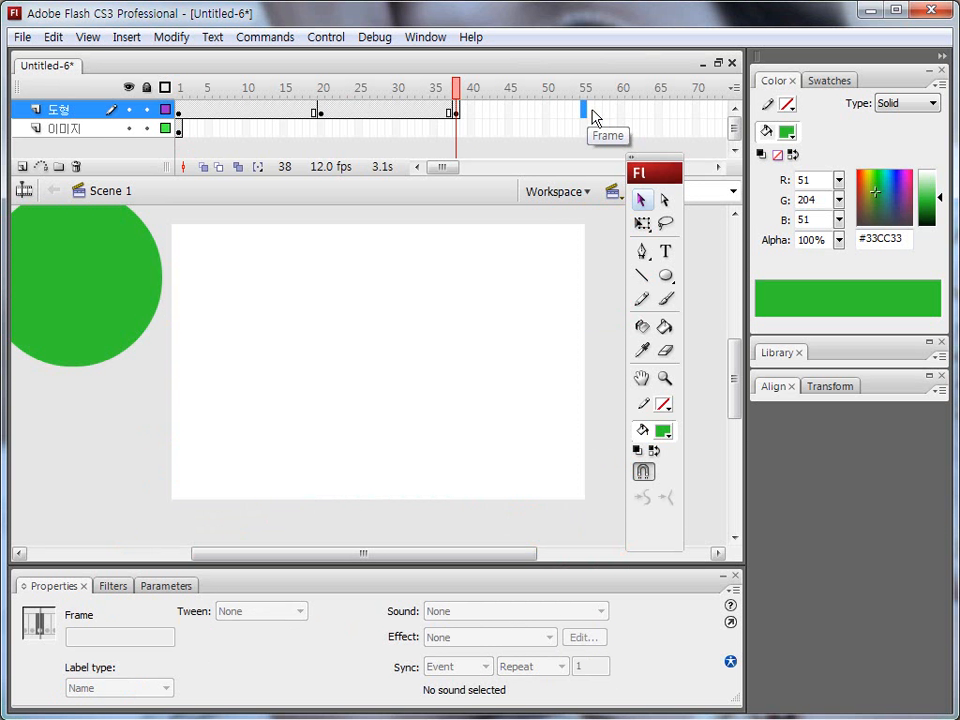
{"action": "key", "text": "F6"}
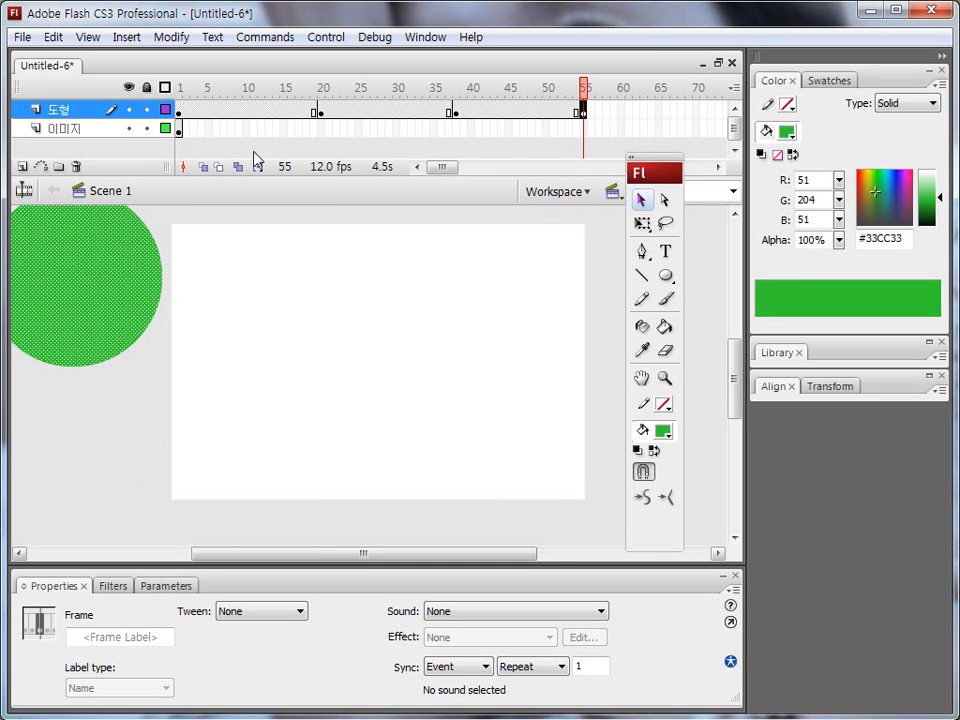
Extend the 이미지 layer to frame 55 so the photo lasts as long as the 도형 layer.
{"action": "left_click_drag", "start_coordinate": [178, 137], "coordinate": [591, 144]}
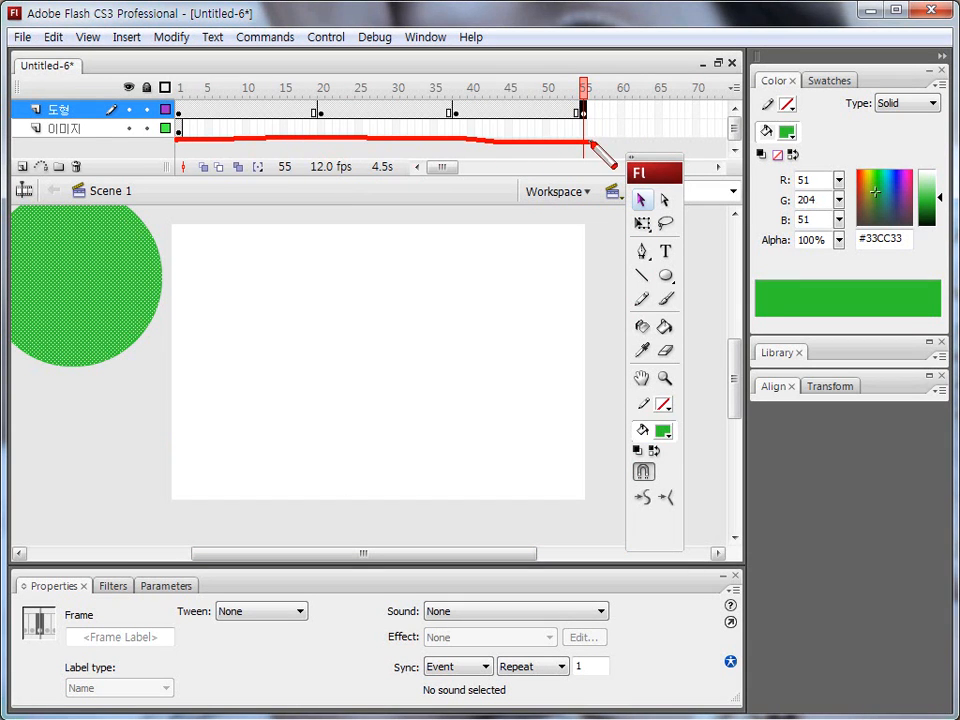
{"action": "left_click", "coordinate": [585, 128]}
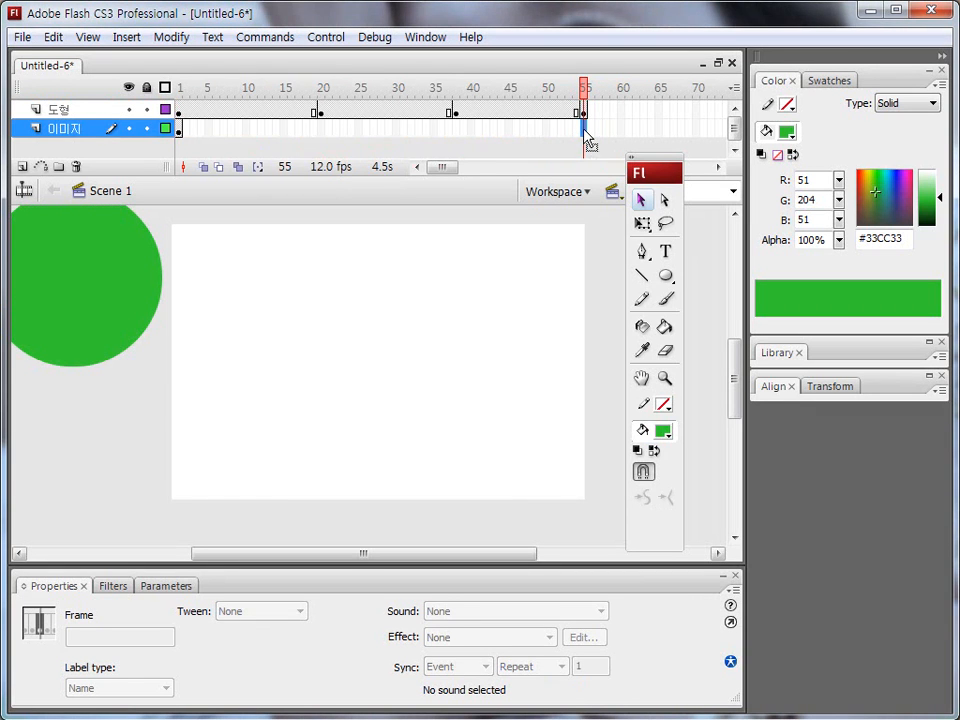
{"action": "key", "text": "F6"}
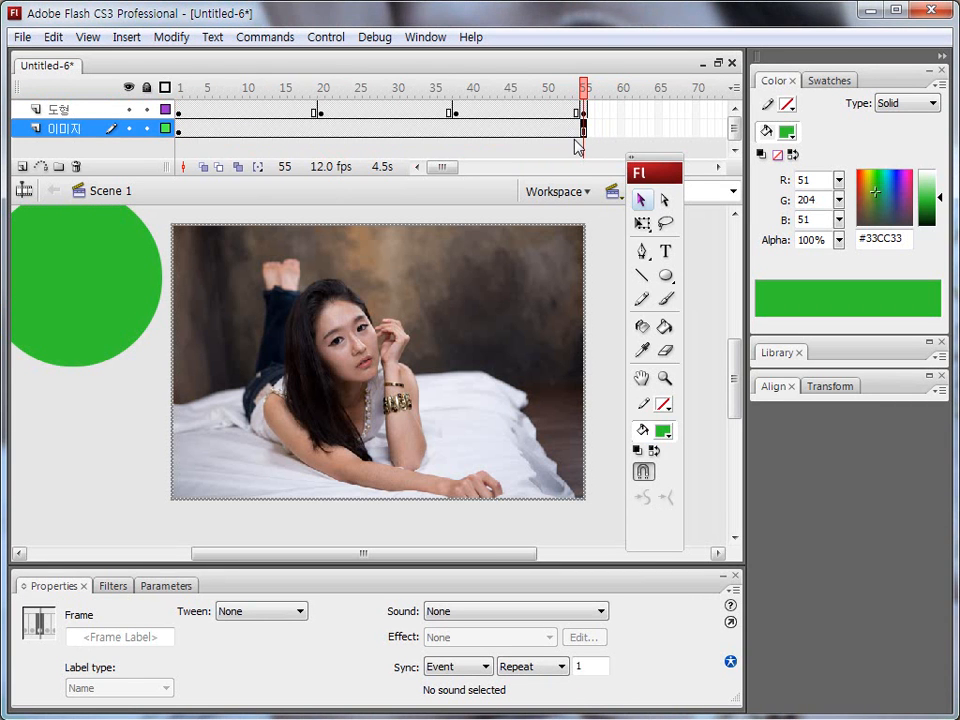
Place the circle at about X 437, Y -68 in frame 20; X -124, Y 227 in frame 38; X 448, Y 255 in frame 55.
{"action": "left_click", "coordinate": [322, 115]}
{"action": "left_click_drag", "start_coordinate": [101, 317], "coordinate": [574, 289]}
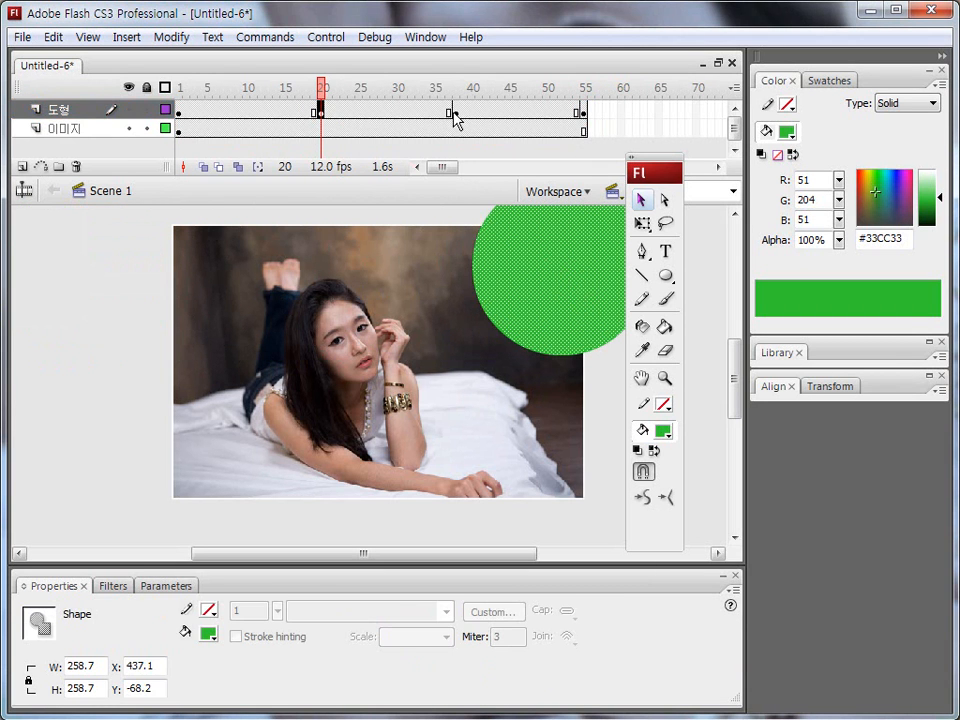
{"action": "left_click", "coordinate": [458, 115]}
{"action": "left_click_drag", "start_coordinate": [116, 255], "coordinate": [207, 443]}
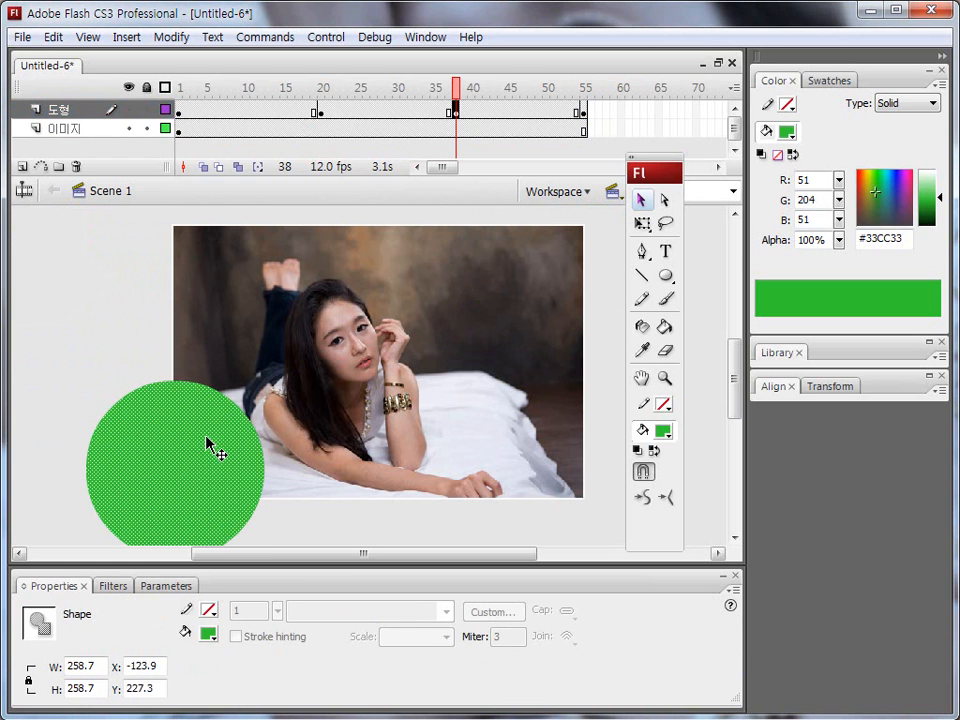
{"action": "left_click", "coordinate": [586, 111]}
{"action": "left_click_drag", "start_coordinate": [124, 266], "coordinate": [606, 484]}
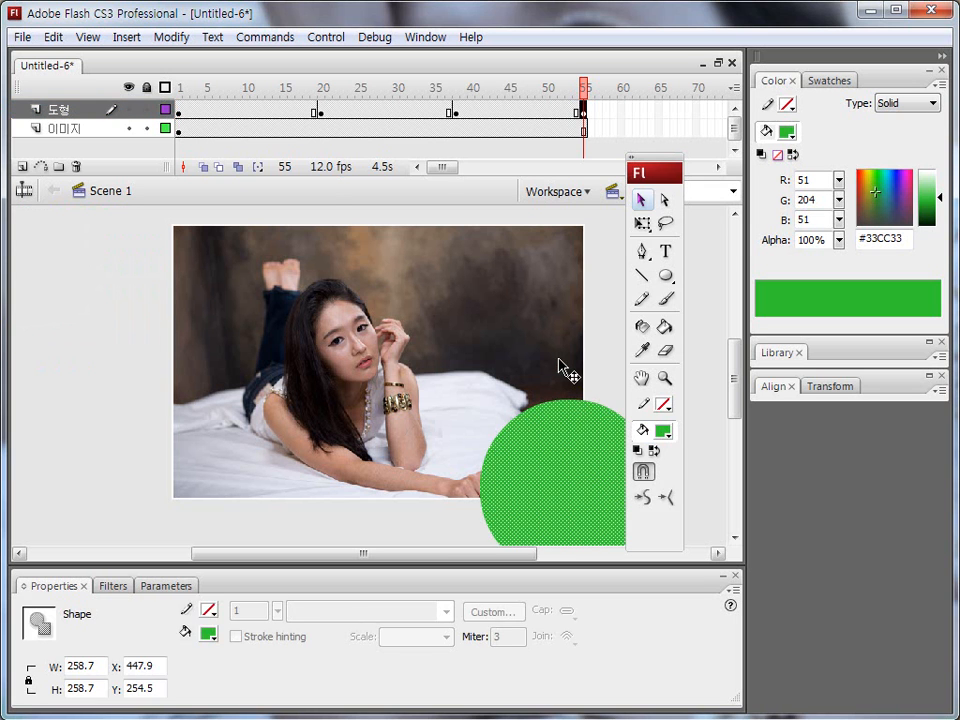
Play the timeline to preview how the circle changes position across the keyframes.
{"action": "key", "text": "Return"}
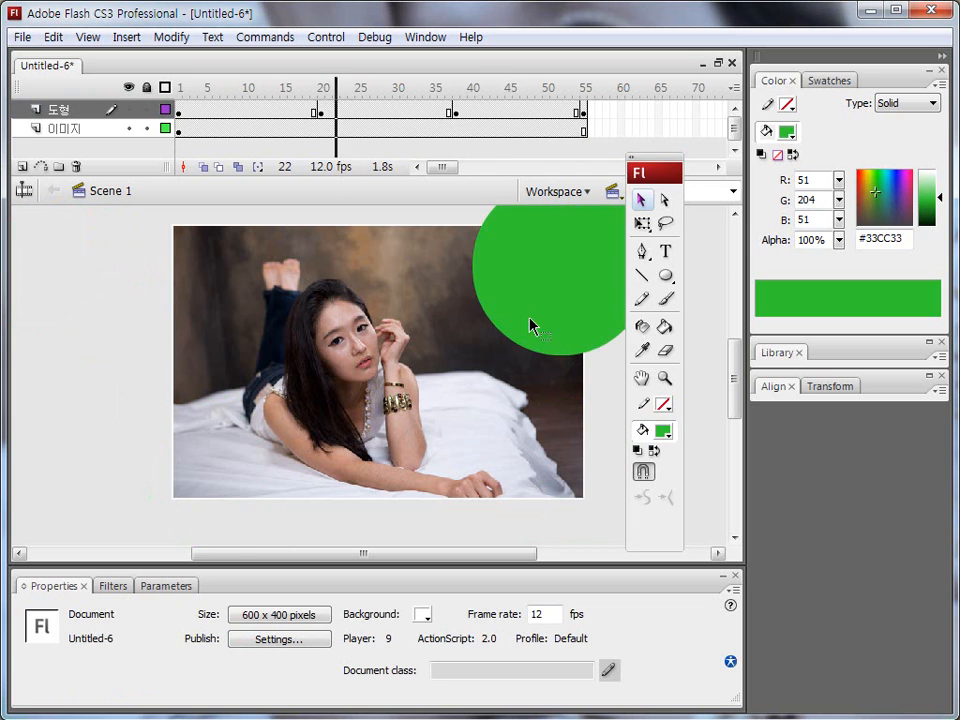
{"action": "left_click_drag", "start_coordinate": [205, 108], "coordinate": [512, 113]}
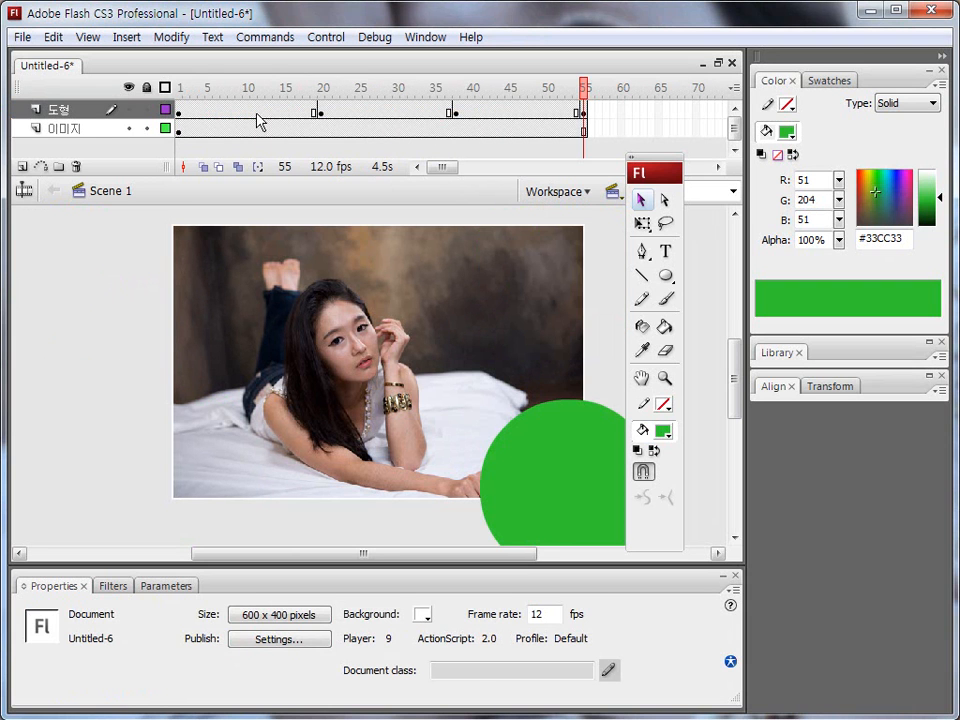
Apply a Shape tween to all three keyframe spans of the 도형 layer and play the timeline.
{"action": "left_click_drag", "start_coordinate": [246, 109], "coordinate": [531, 109]}
{"action": "left_click_drag", "start_coordinate": [214, 621], "coordinate": [302, 621]}
{"action": "key", "text": "Escape"}
{"action": "left_click", "coordinate": [300, 611]}
{"action": "left_click", "coordinate": [257, 655]}
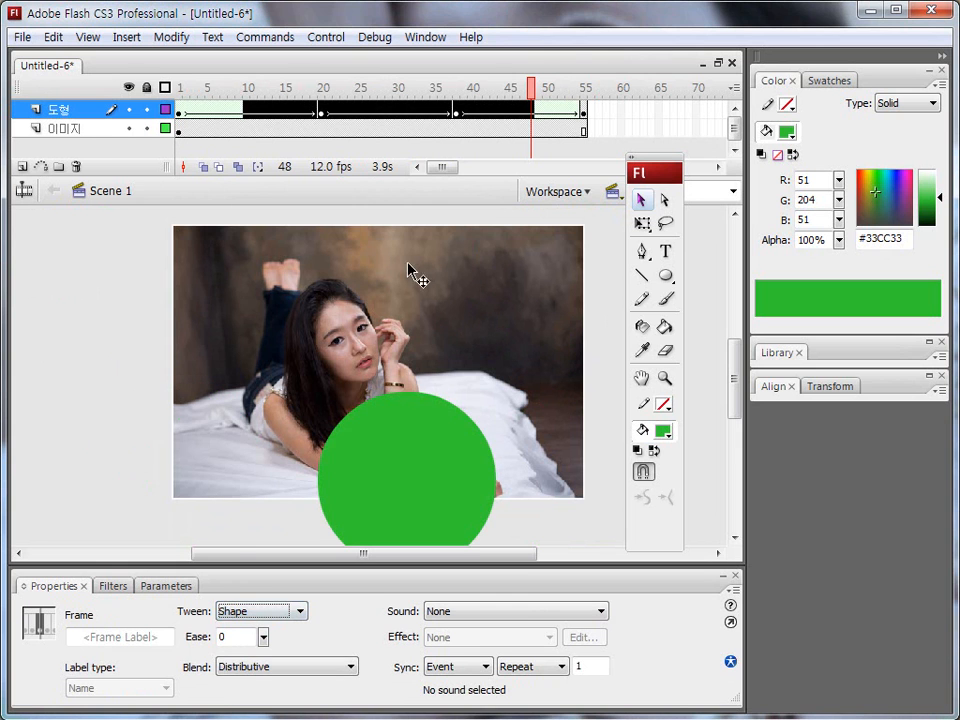
{"action": "key", "text": "Return"}
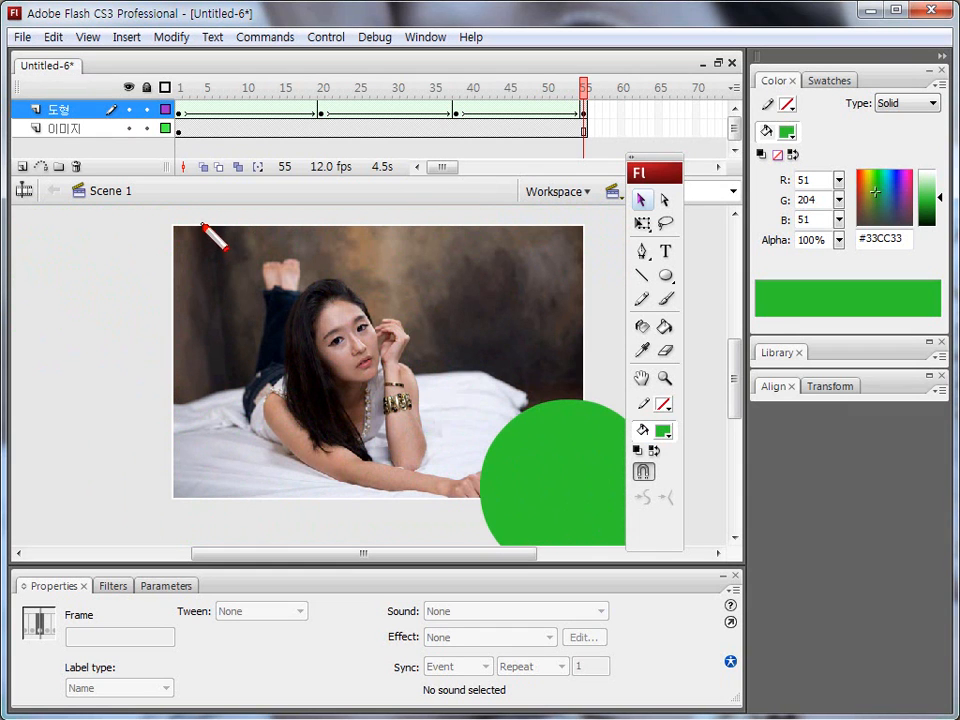
Turn the 도형 layer into a mask over the 이미지 layer and test the movie.
{"action": "mouse_move", "coordinate": [153, 208]}
{"action": "left_mouse_down"}
{"action": "mouse_move", "coordinate": [128, 342]}
{"action": "mouse_move", "coordinate": [231, 213]}
{"action": "mouse_move", "coordinate": [133, 200]}
{"action": "mouse_move", "coordinate": [76, 256]}
{"action": "mouse_move", "coordinate": [160, 216]}
{"action": "mouse_move", "coordinate": [158, 290]}
{"action": "left_mouse_up"}
{"action": "key", "text": "Escape"}
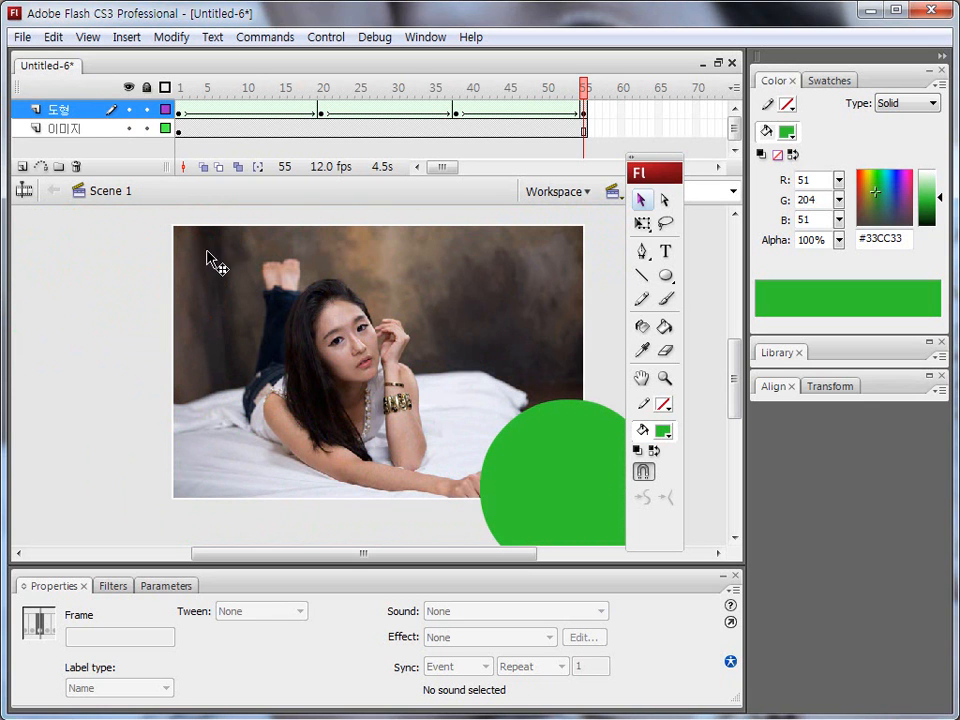
{"action": "key", "text": "Escape"}
{"action": "right_click", "coordinate": [78, 111]}
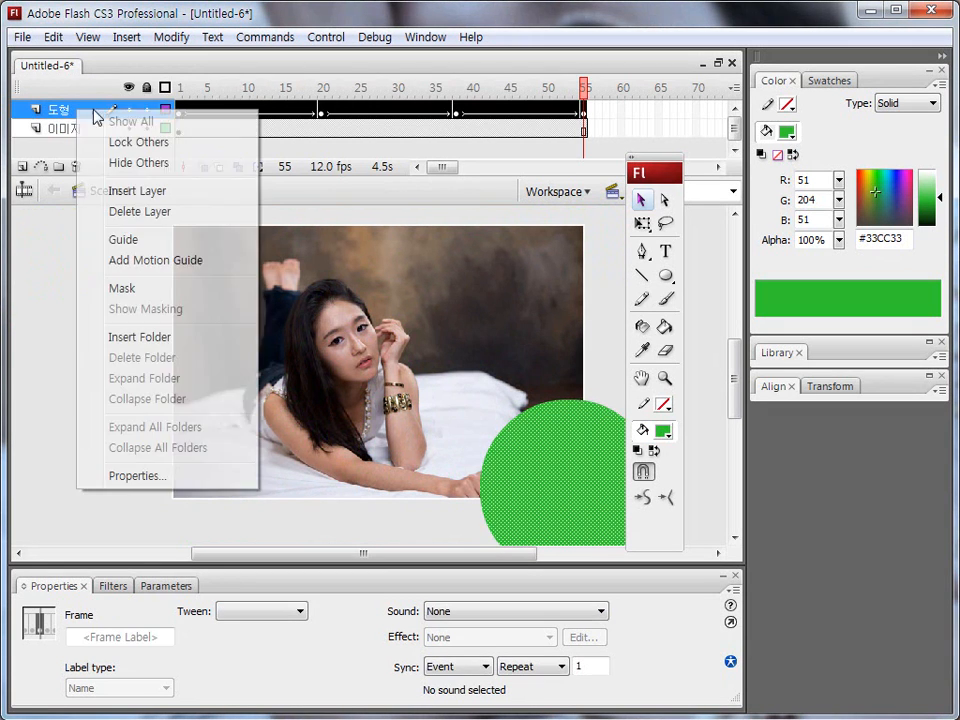
{"action": "left_click", "coordinate": [137, 289]}
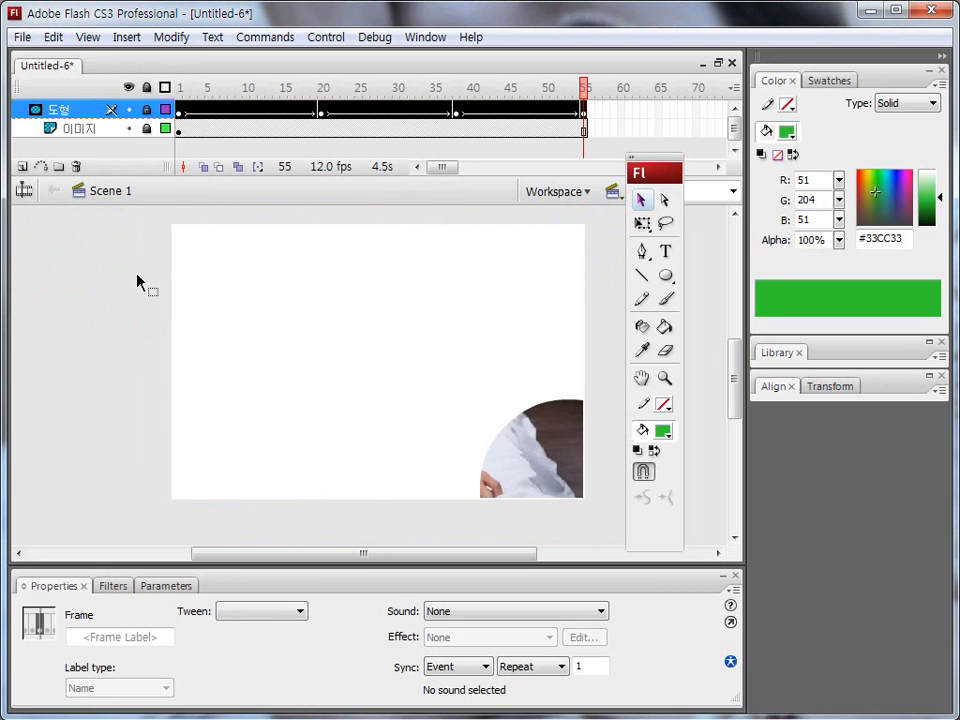
{"action": "key", "text": "ctrl+Return"}
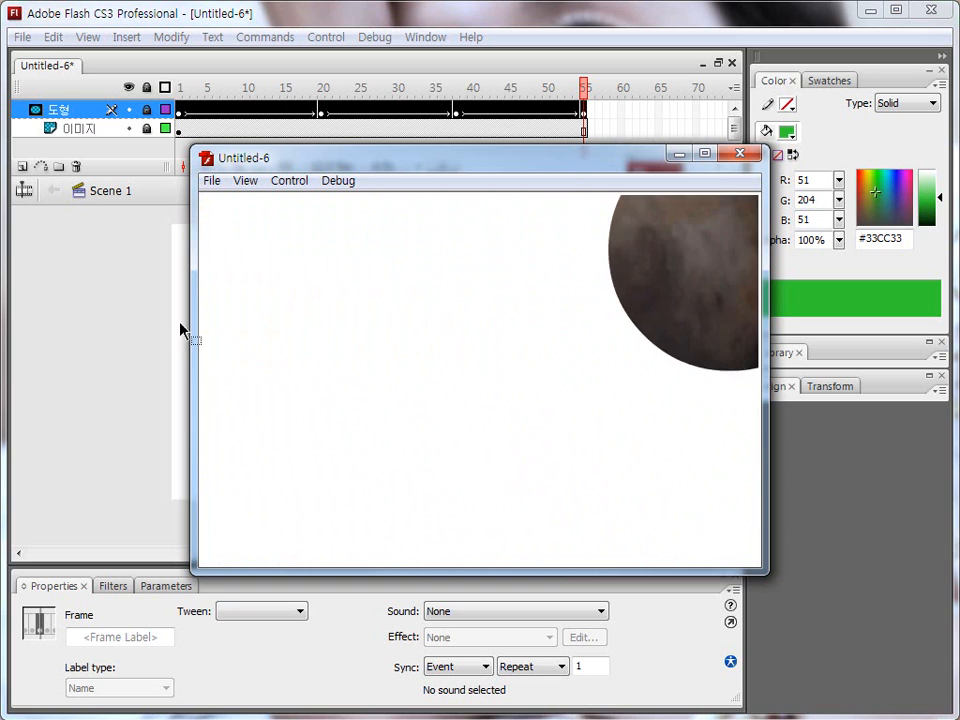
{"action": "left_click", "coordinate": [739, 153]}
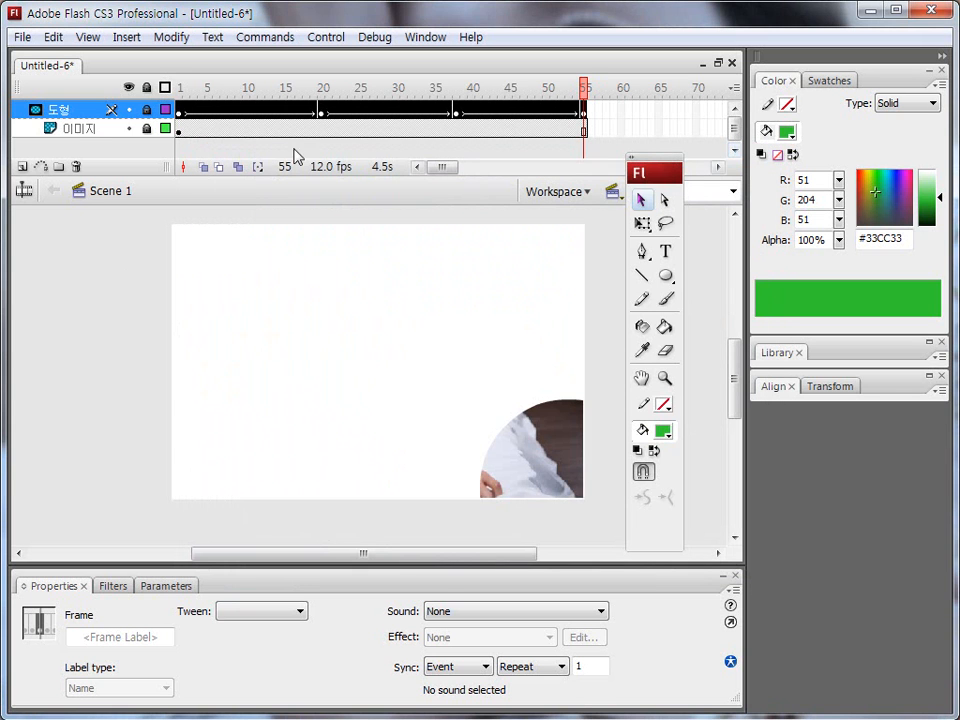
Unlock the 도형 mask layer and move the circle in frame 1 to about X -249, Y -52.
{"action": "left_click_drag", "start_coordinate": [577, 88], "coordinate": [174, 107]}
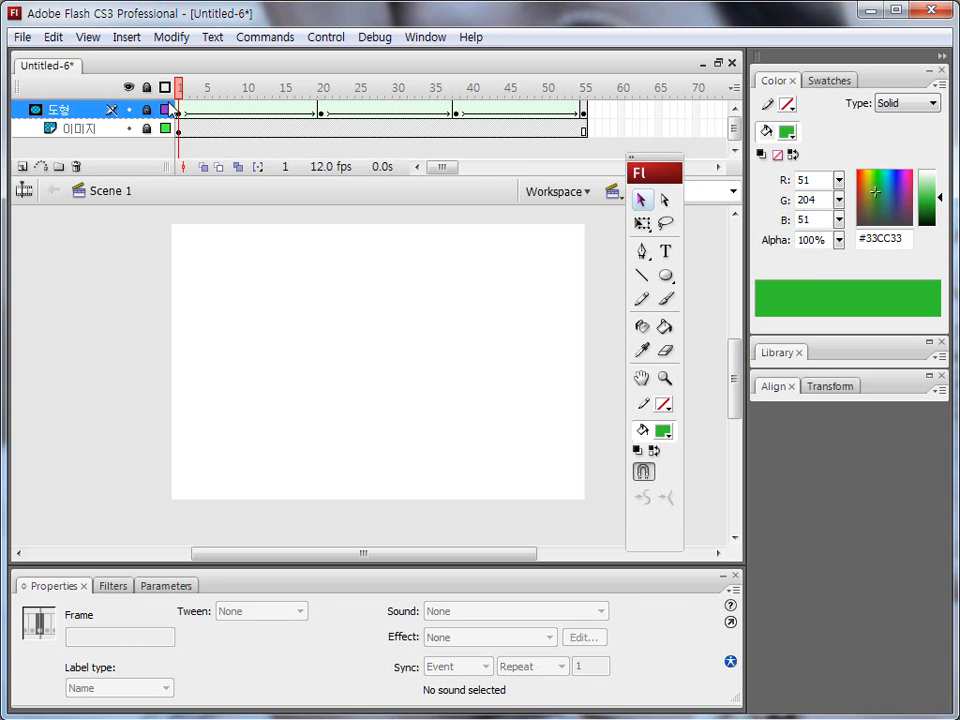
{"action": "left_click_drag", "start_coordinate": [68, 115], "coordinate": [86, 112]}
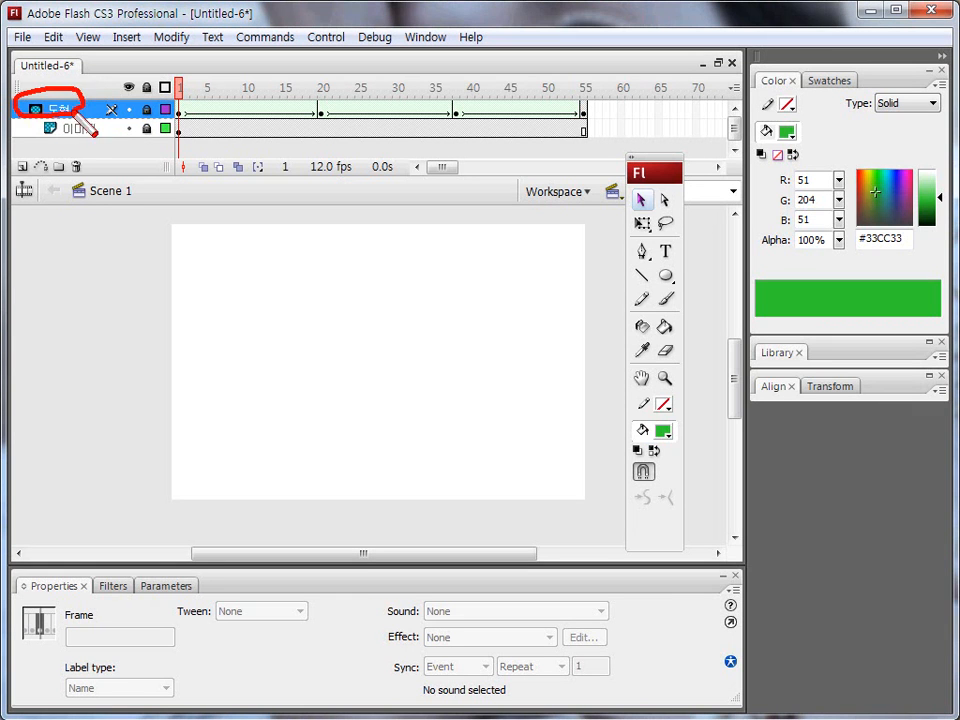
{"action": "key", "text": "Escape"}
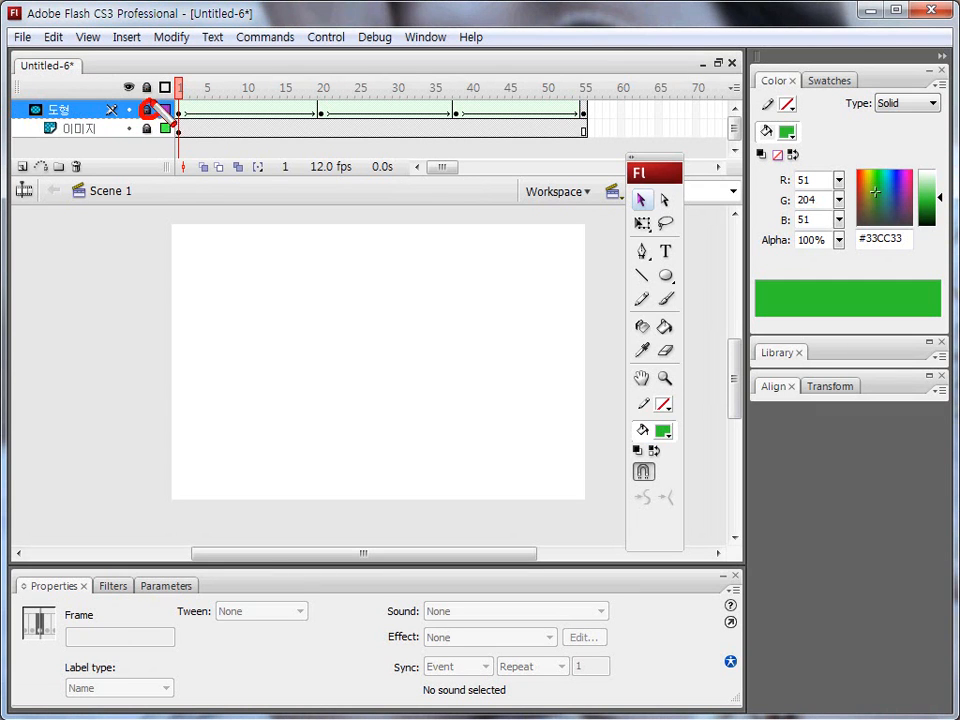
{"action": "key", "text": "Escape"}
{"action": "left_click", "coordinate": [146, 112]}
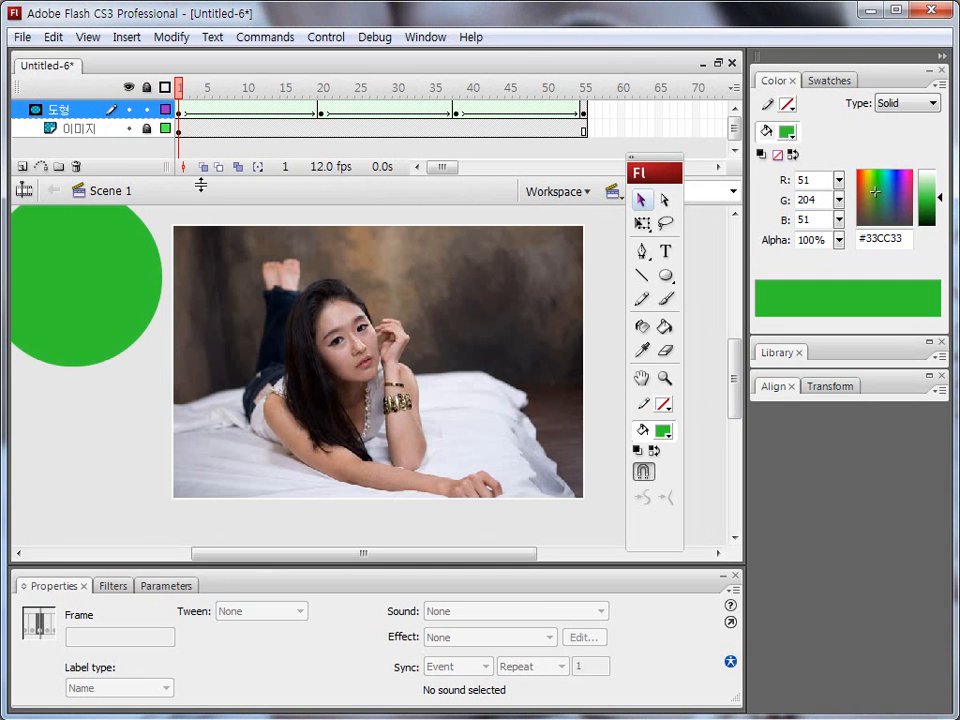
{"action": "left_click", "coordinate": [118, 247]}
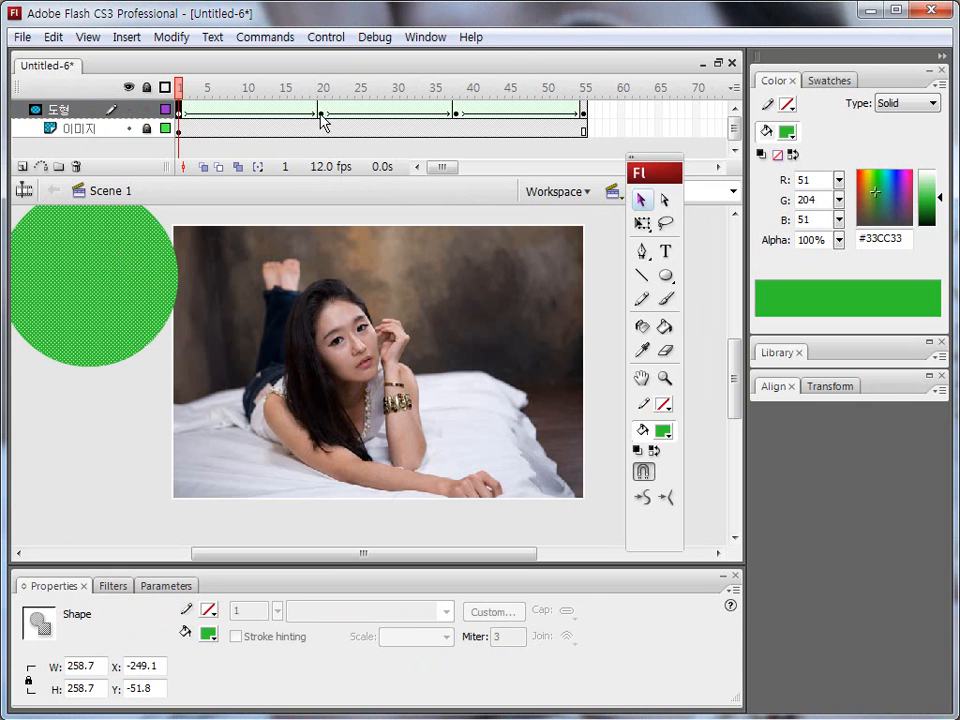
Move the circle further onto the photo in frames 20, 38 and 55 (about X 388, Y 208 in frame 55), and relock the 도형 layer.
{"action": "left_click", "coordinate": [322, 120]}
{"action": "left_click_drag", "start_coordinate": [490, 288], "coordinate": [452, 298]}
{"action": "left_click", "coordinate": [456, 110]}
{"action": "left_click_drag", "start_coordinate": [215, 467], "coordinate": [242, 439]}
{"action": "left_click", "coordinate": [584, 110]}
{"action": "left_click_drag", "start_coordinate": [515, 470], "coordinate": [489, 449]}
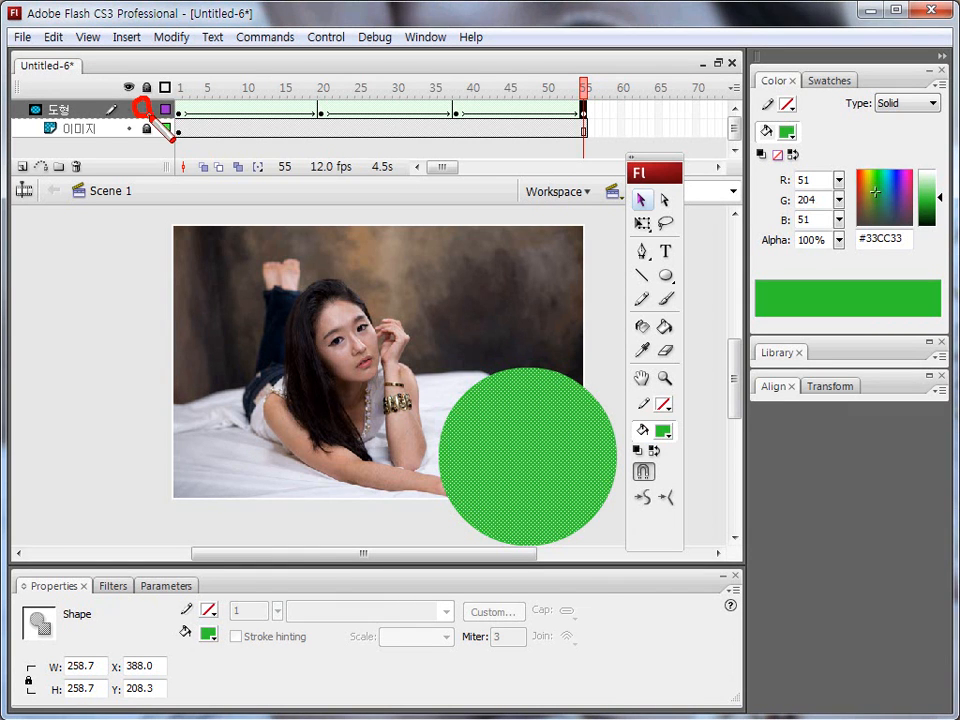
{"action": "left_click", "coordinate": [147, 109]}
{"action": "left_click_drag", "start_coordinate": [580, 87], "coordinate": [135, 107]}
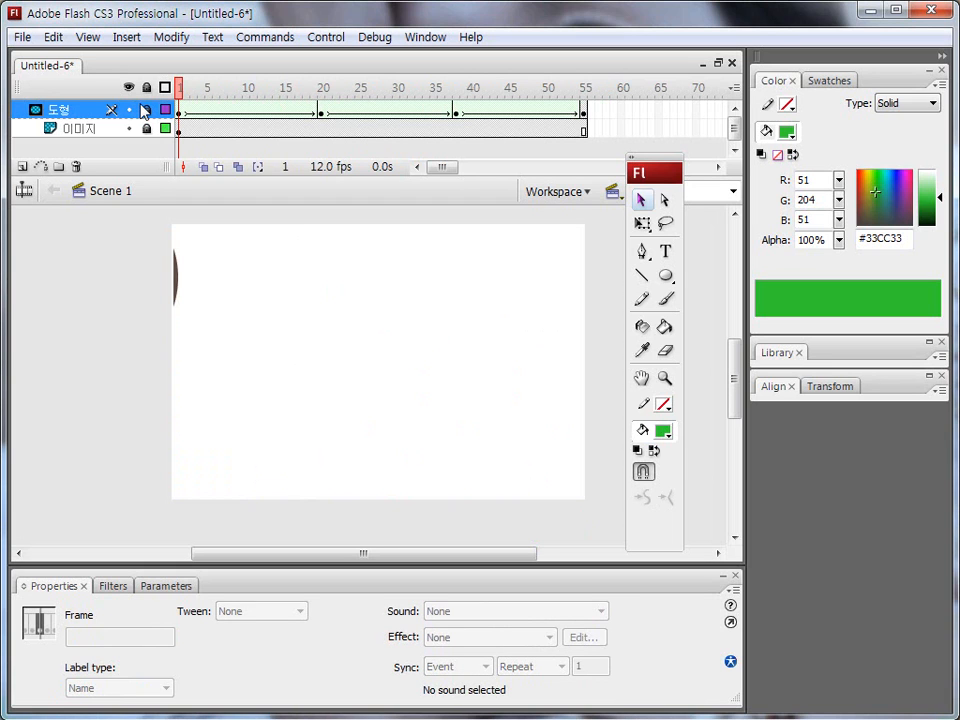